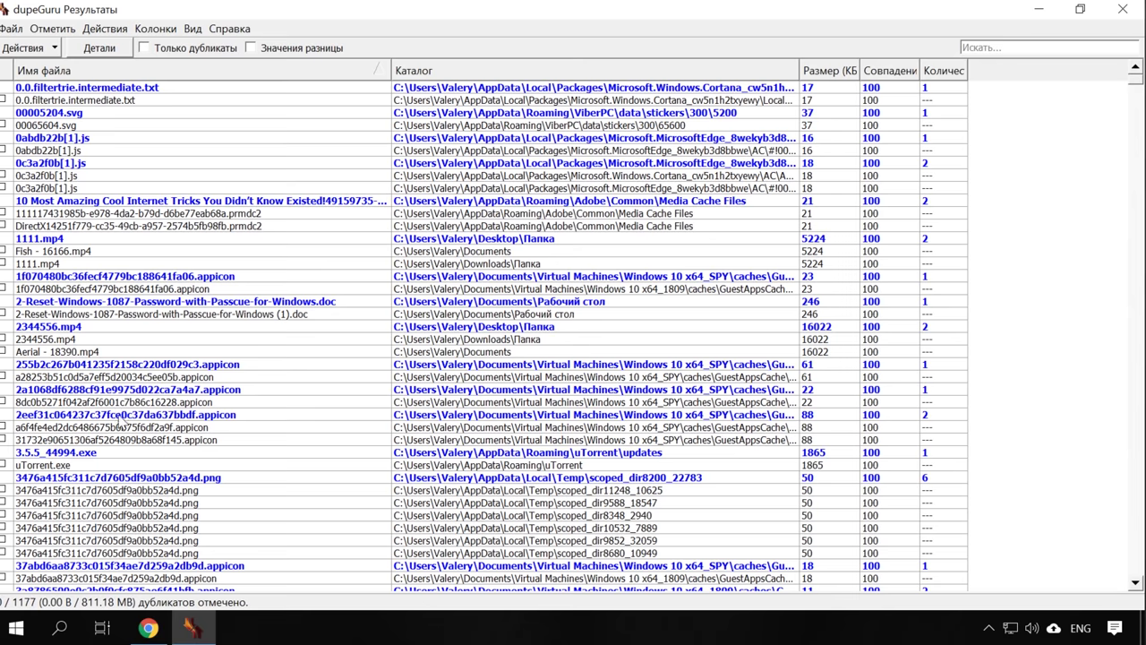
# Mark the duplicates Fish - 16166.mp4, 1111.mp4, 2344556.mp4 and Aerial - 18390.mp4 in the results and open the available actions.
pyautogui.scroll(-5, 125, 430)
pyautogui.scroll(5, 126, 430)
pyautogui.click(67, 352)
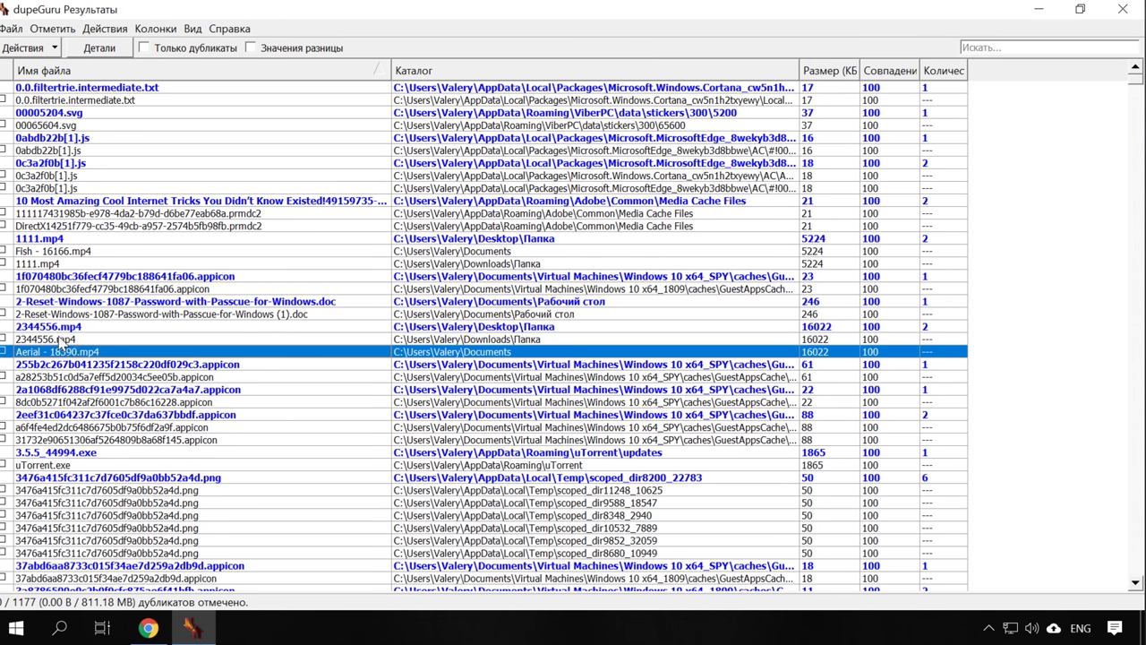
pyautogui.click(61, 339)
pyautogui.click(57, 327)
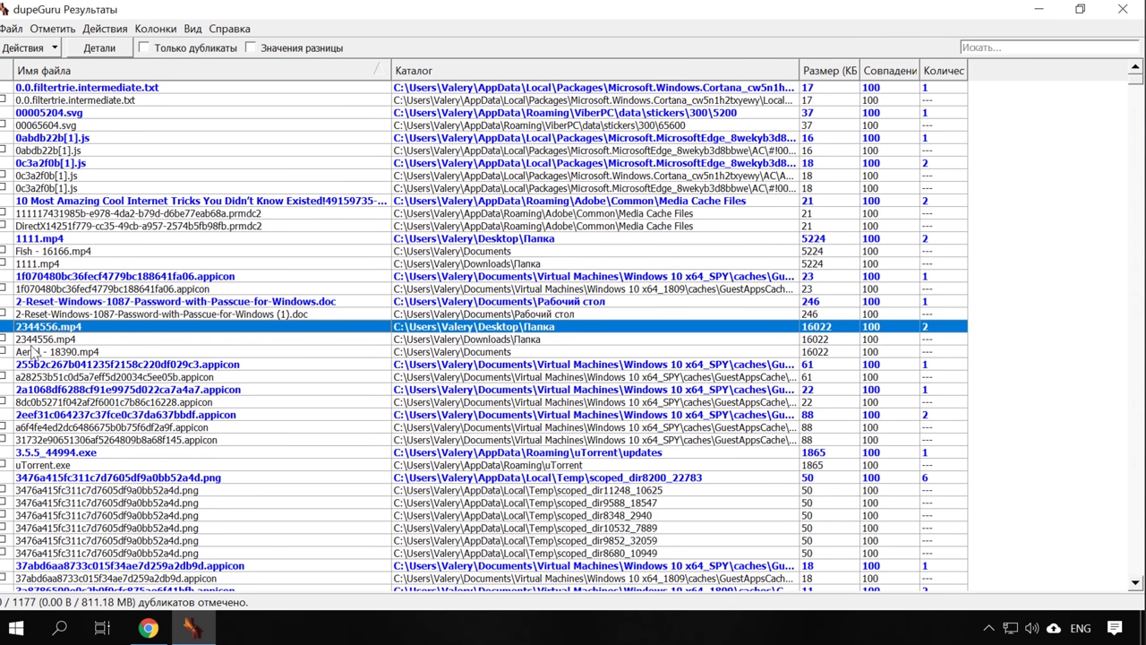
pyautogui.click(52, 239)
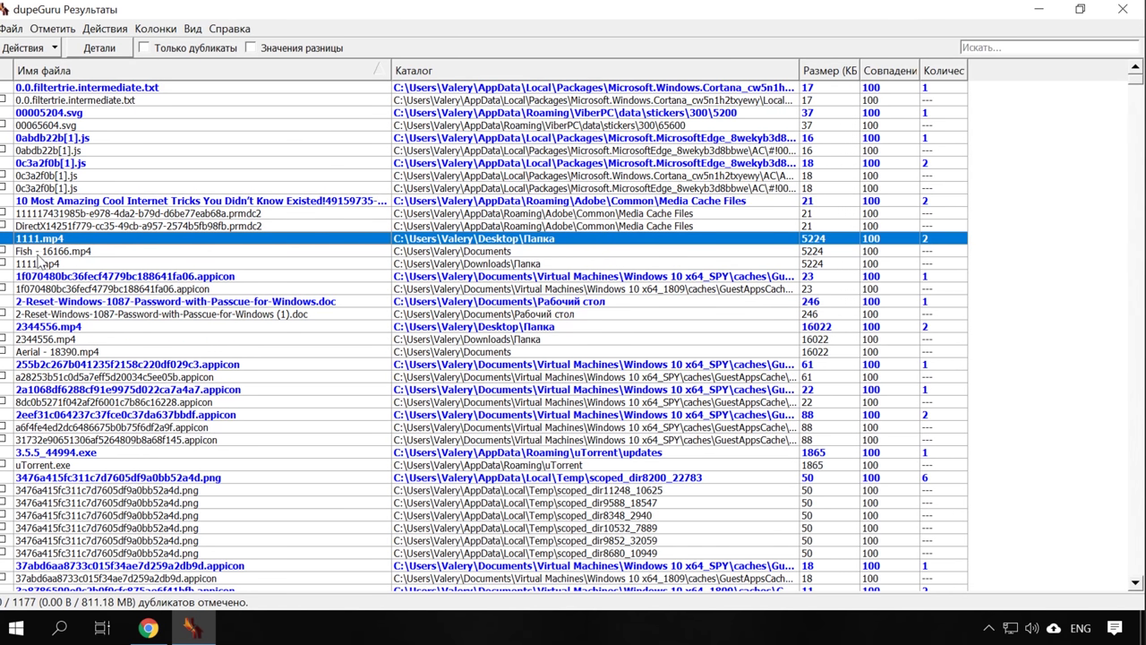
pyautogui.click(3, 252)
pyautogui.click(4, 264)
pyautogui.click(4, 339)
pyautogui.click(3, 352)
pyautogui.click(30, 326)
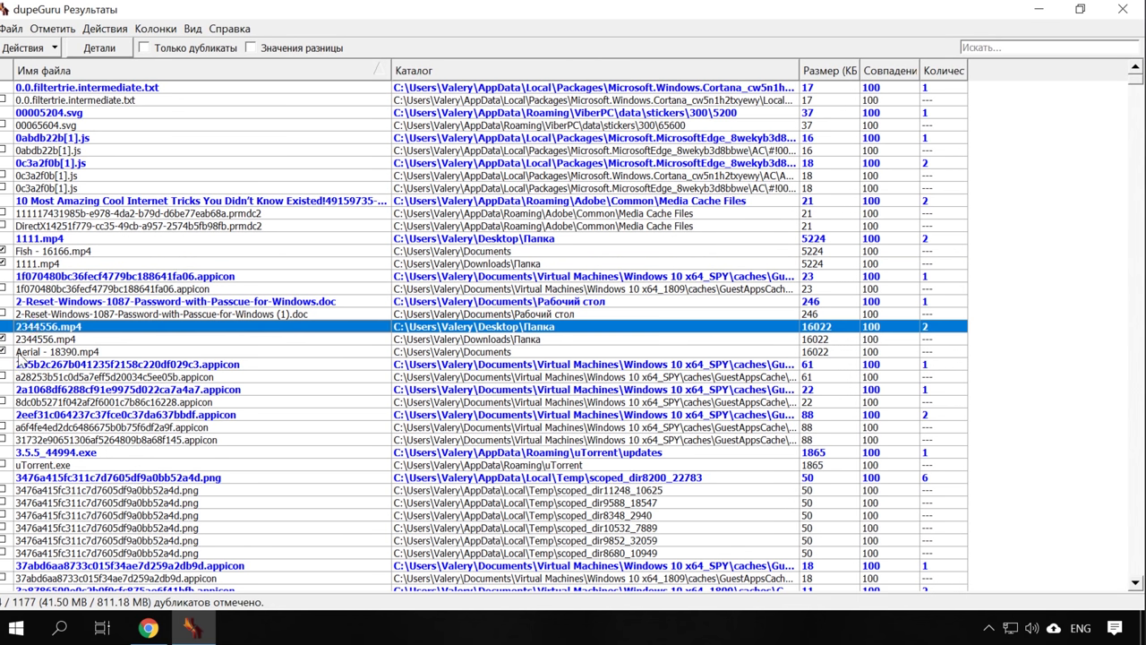
pyautogui.click(55, 48)
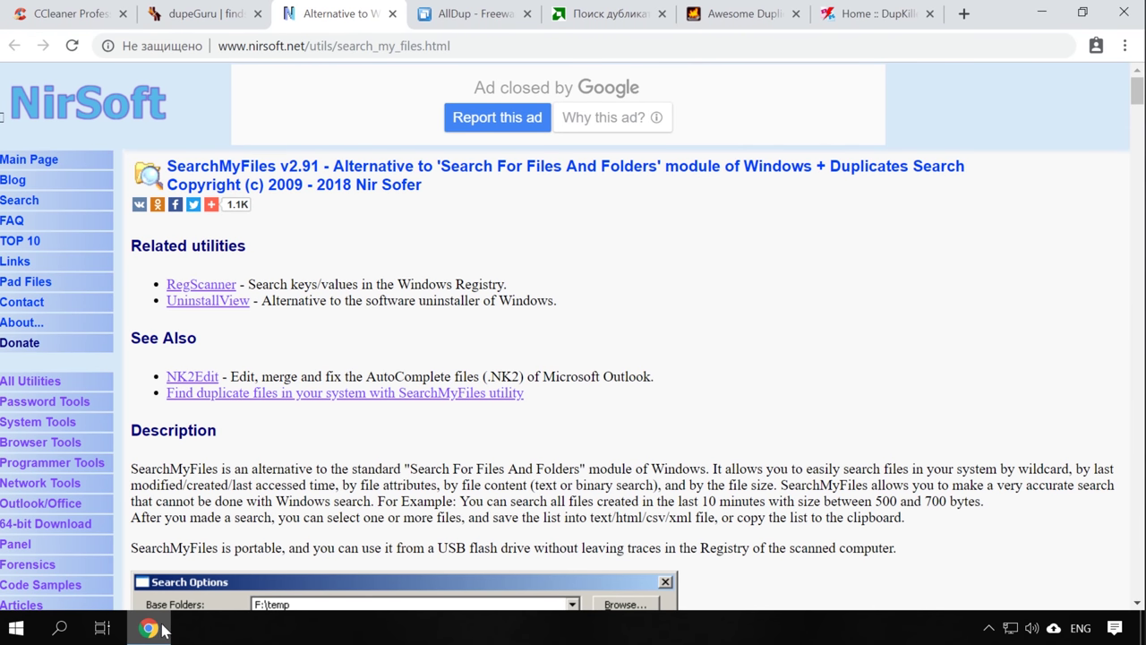
# Find the download links for SearchMyFiles on the NirSoft page in the browser.
pyautogui.scroll(-8, 275, 531)
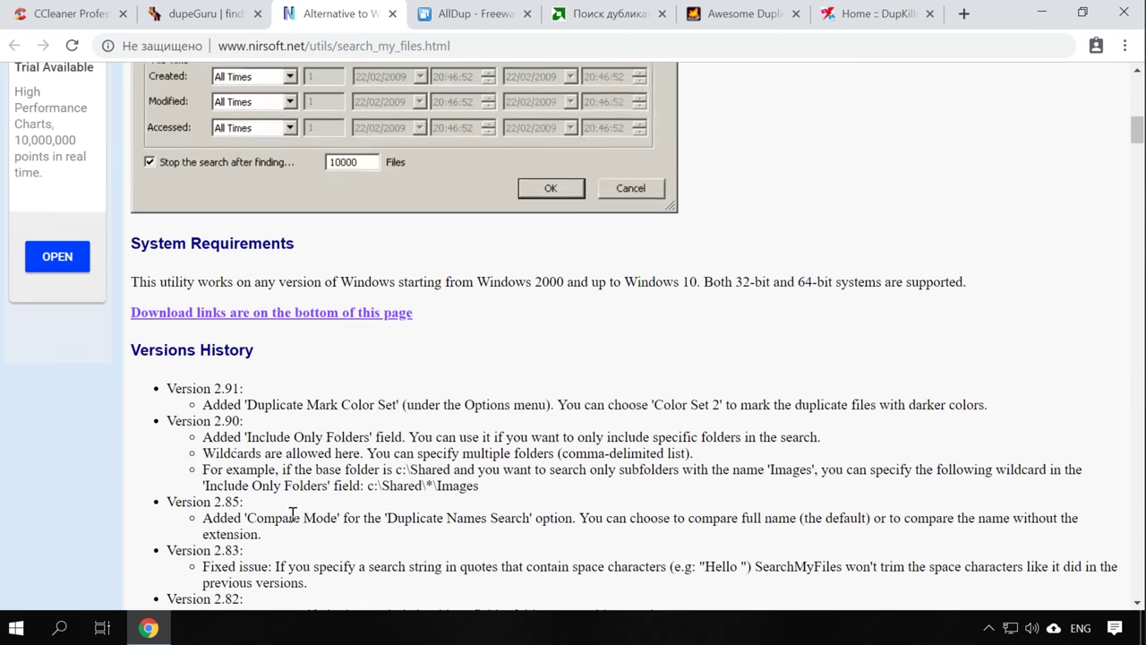
pyautogui.click(295, 313)
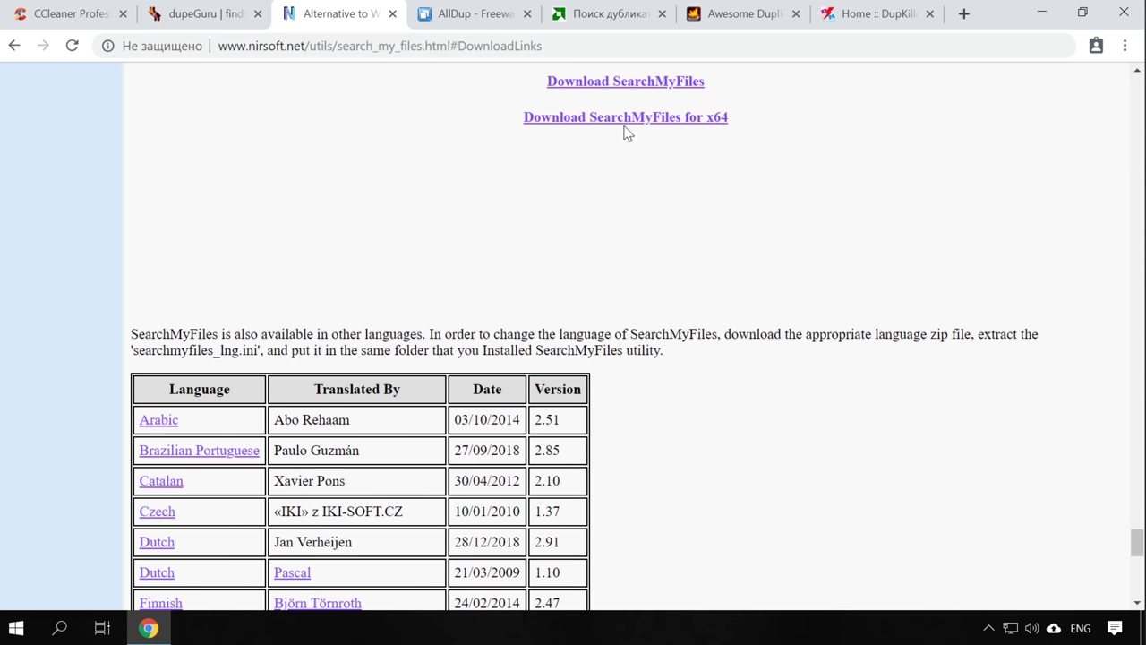
# Minimise the browser, launch SearchMyFiles from the desktop and reposition its search conditions window.
pyautogui.click(1042, 13)
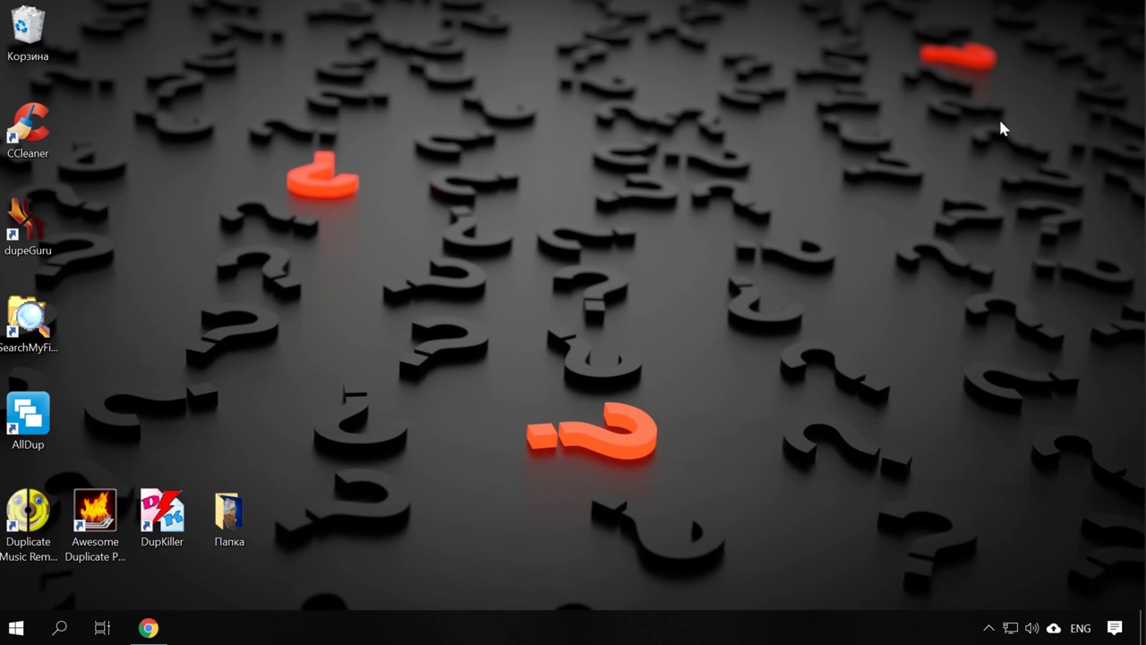
pyautogui.doubleClick(31, 318)
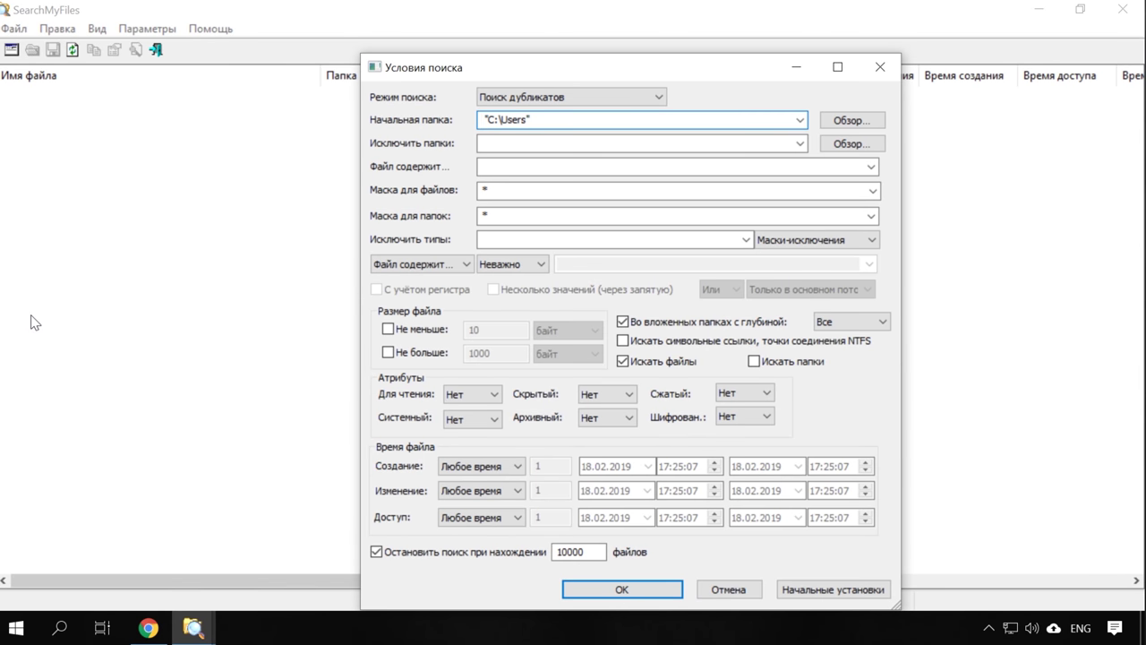
pyautogui.moveTo(443, 72); pyautogui.dragTo(403, 46)
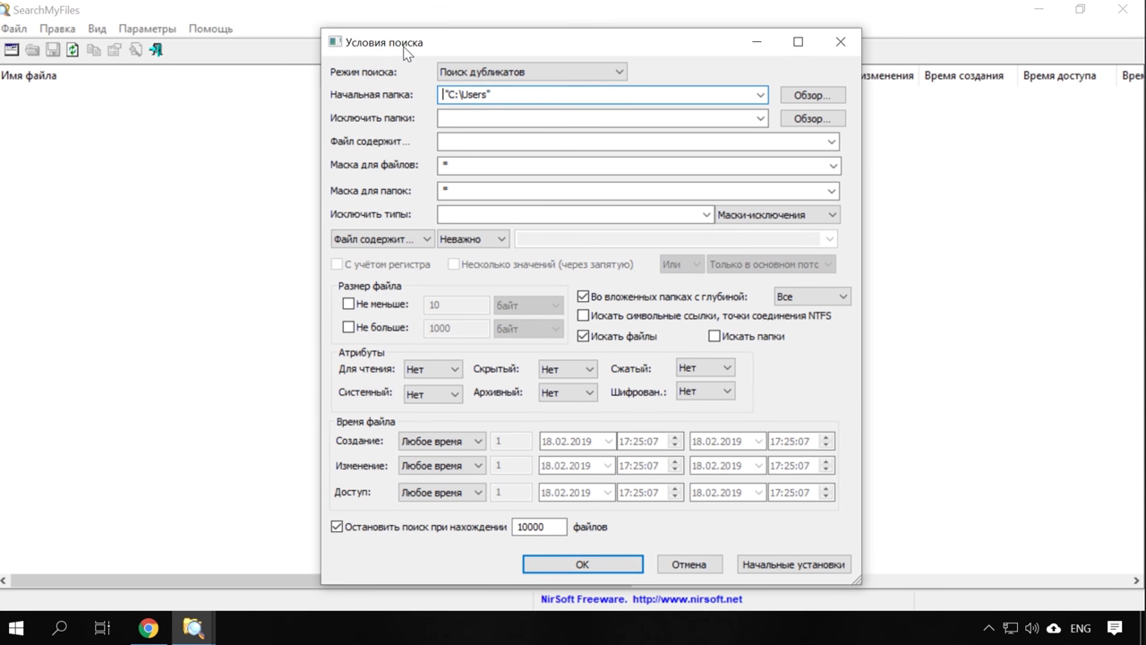
# Switch to the browser and locate the Russian translation for version 2.91 in the SearchMyFiles language table.
pyautogui.click(149, 627)
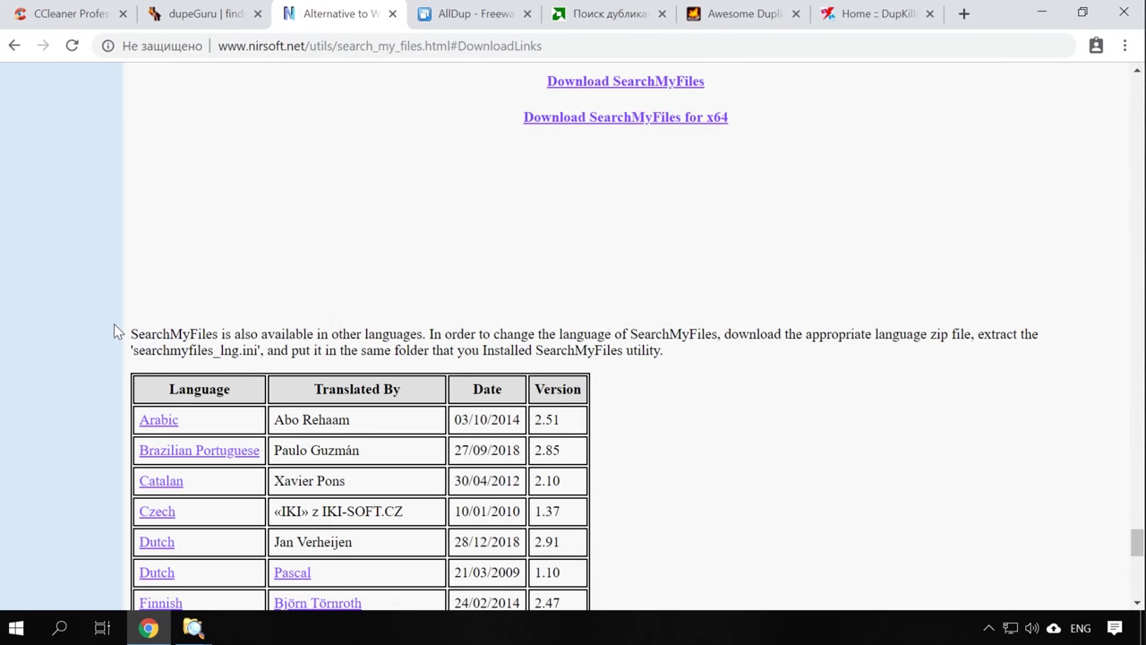
pyautogui.scroll(-2, 98, 327)
pyautogui.scroll(-6, 97, 329)
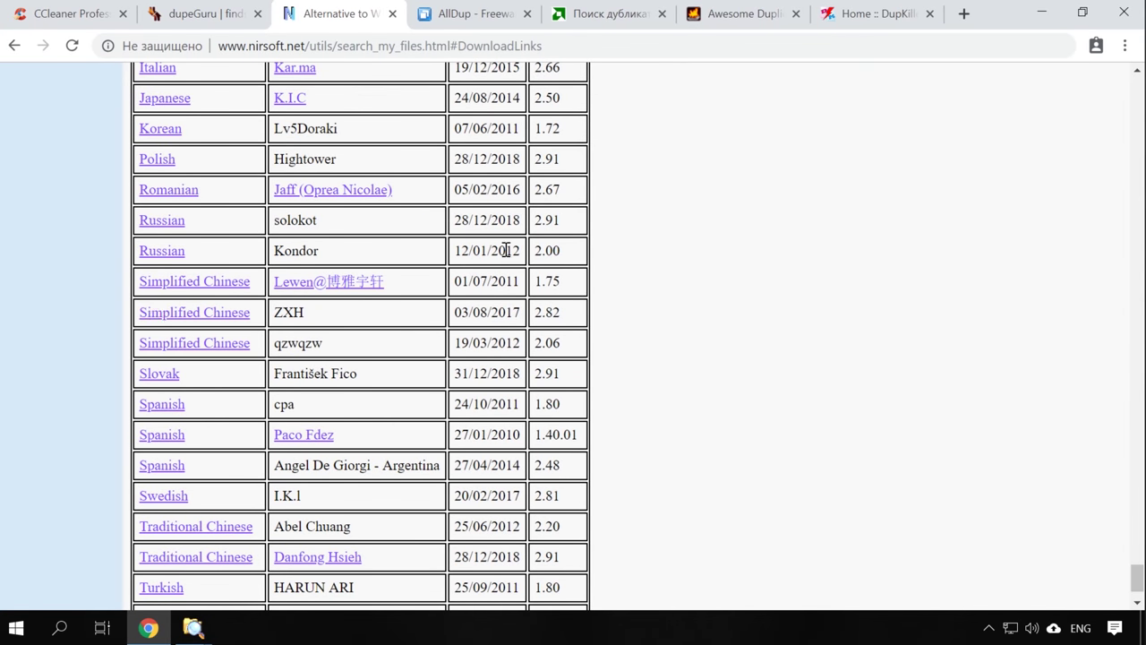
pyautogui.moveTo(559, 222); pyautogui.dragTo(92, 232)
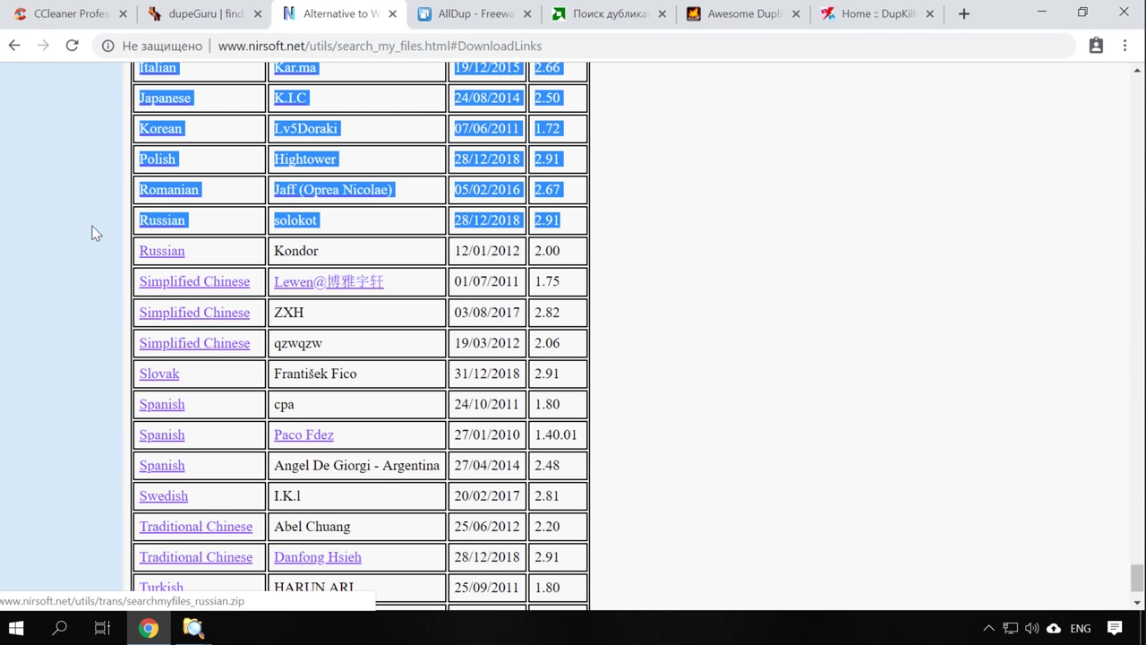
pyautogui.click(72, 235)
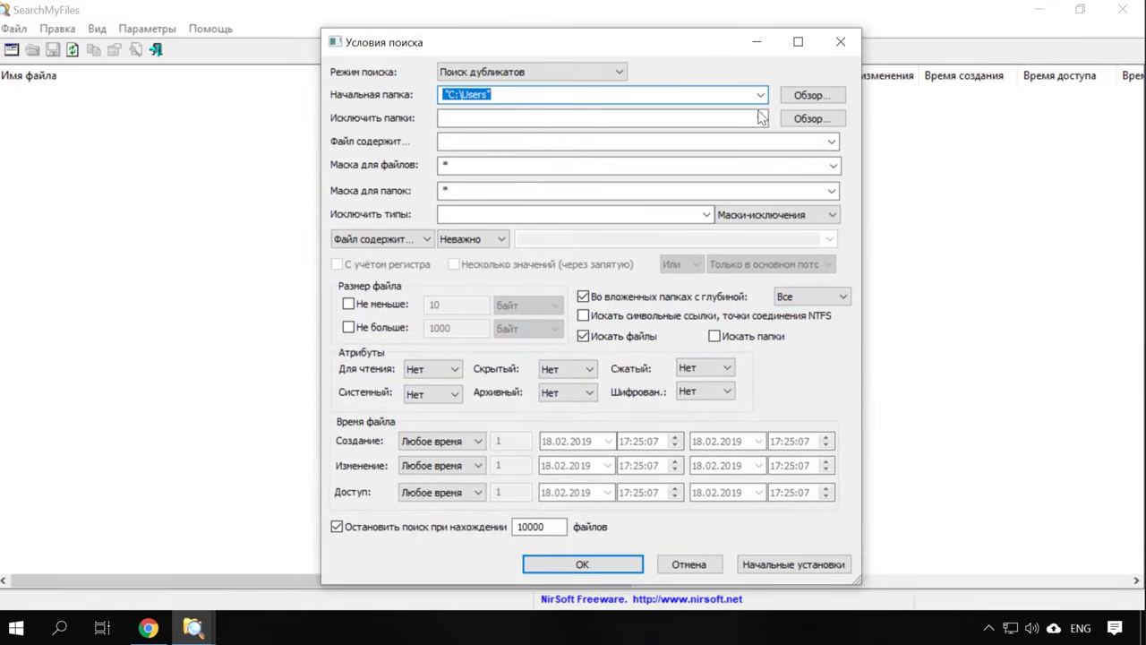
# Choose "Поиск дубликатов" as the SearchMyFiles search mode and view the start folder selection without changing it.
pyautogui.click(618, 73)
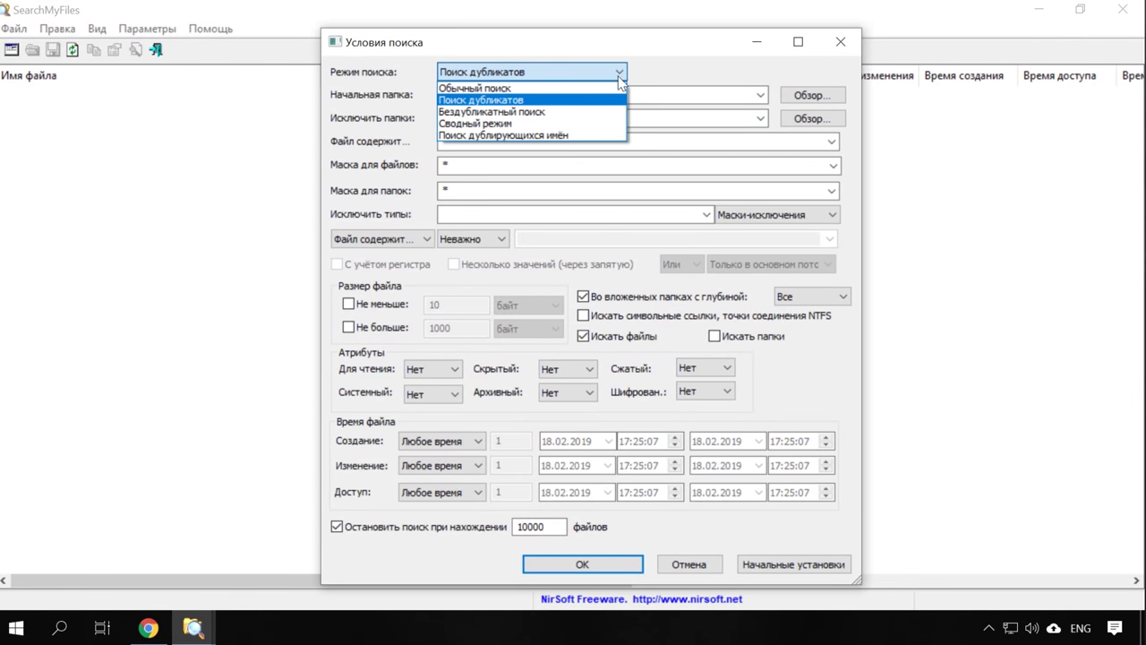
pyautogui.click(568, 100)
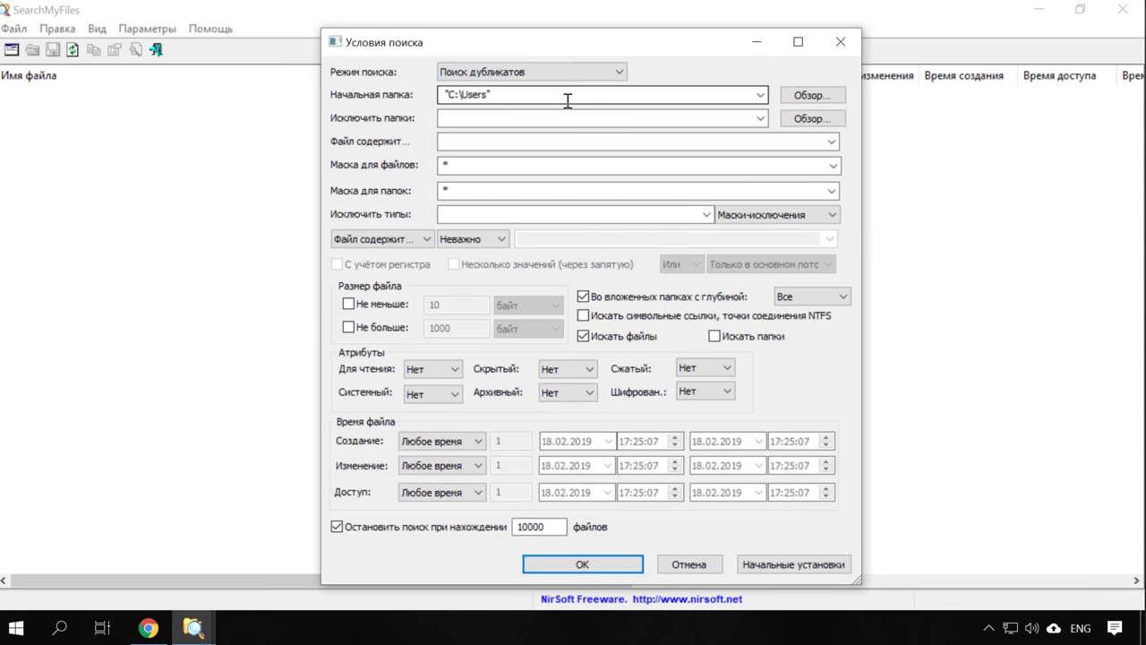
pyautogui.click(814, 96)
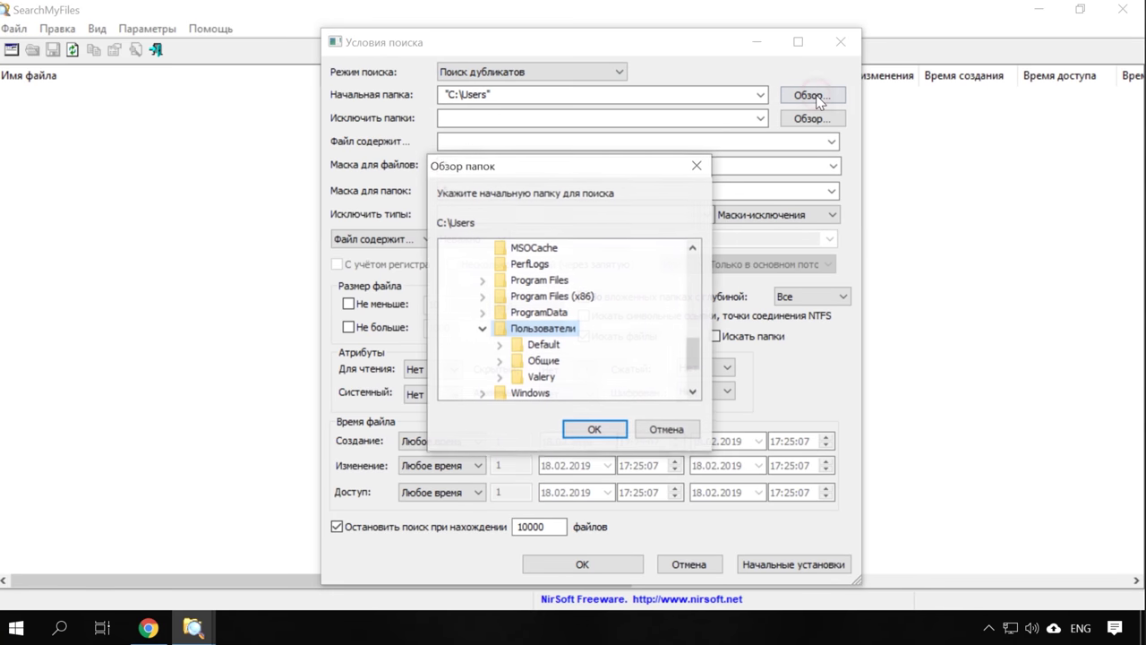
pyautogui.click(651, 432)
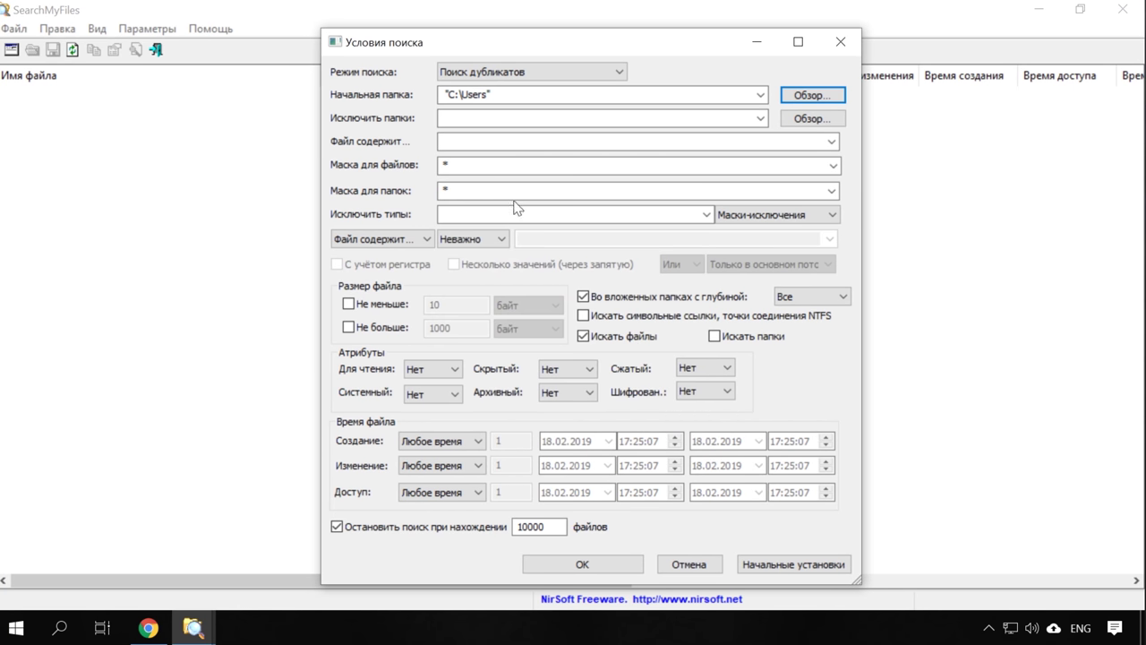
# Review the excluded folders, file and folder masks, and excluded types settings without changing them.
pyautogui.click(488, 116)
pyautogui.click(800, 119)
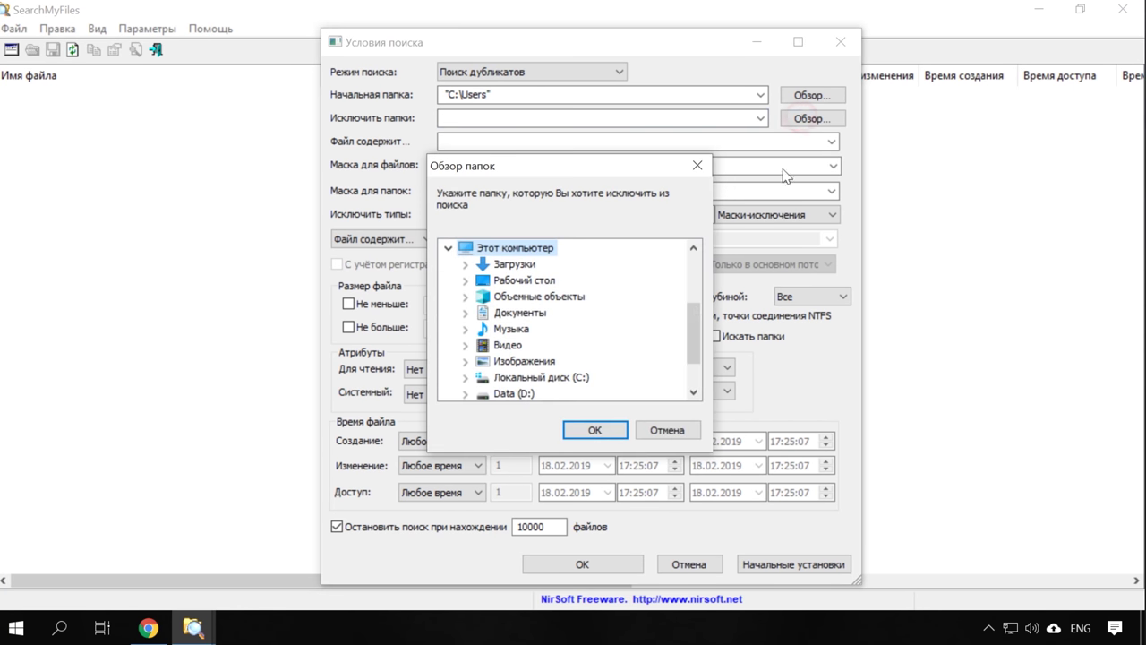
pyautogui.click(668, 432)
pyautogui.click(481, 163)
pyautogui.click(486, 190)
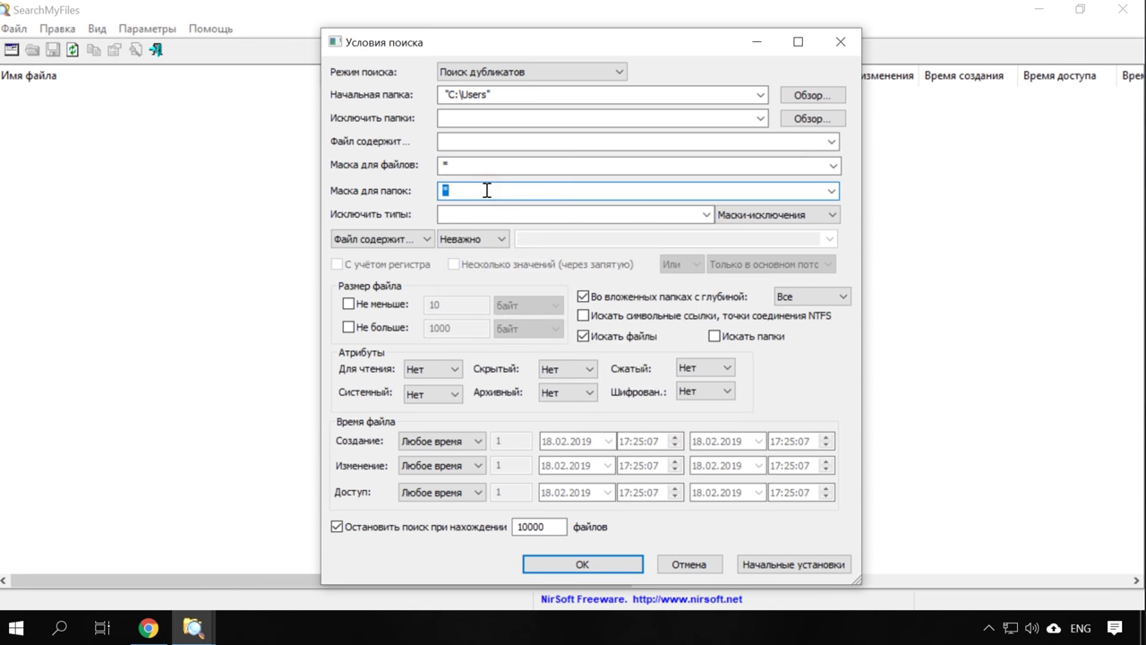
pyautogui.click(483, 214)
pyautogui.click(779, 215)
pyautogui.click(779, 213)
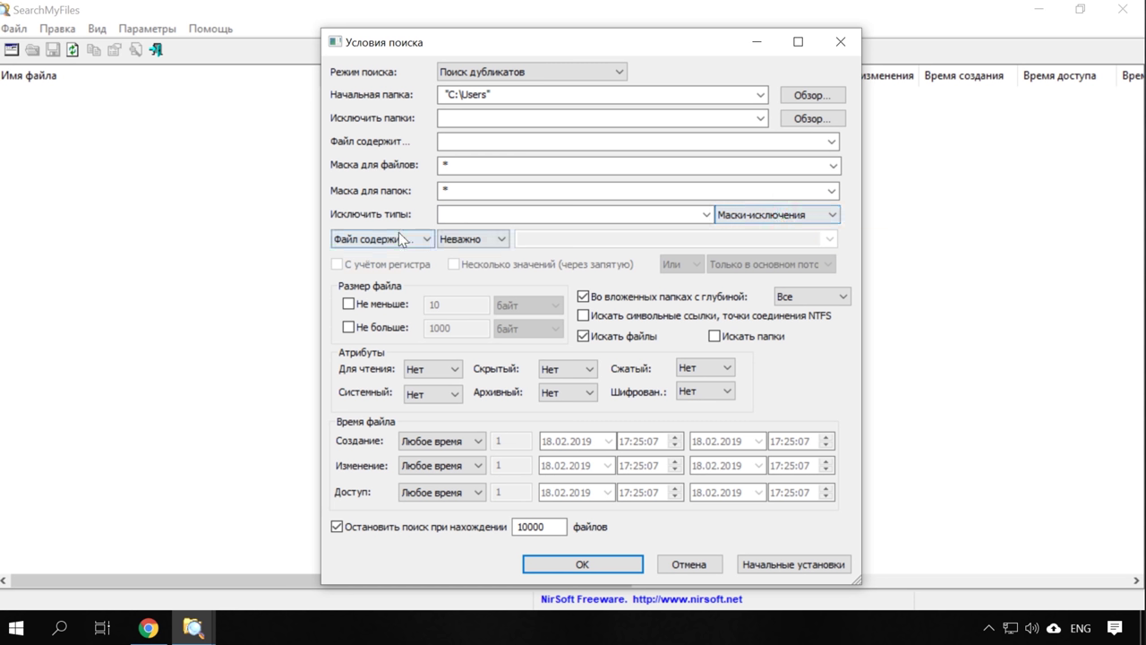
# Enable the minimum file size limit of 10 bytes and run the duplicate search in C:\Users.
pyautogui.click(348, 304)
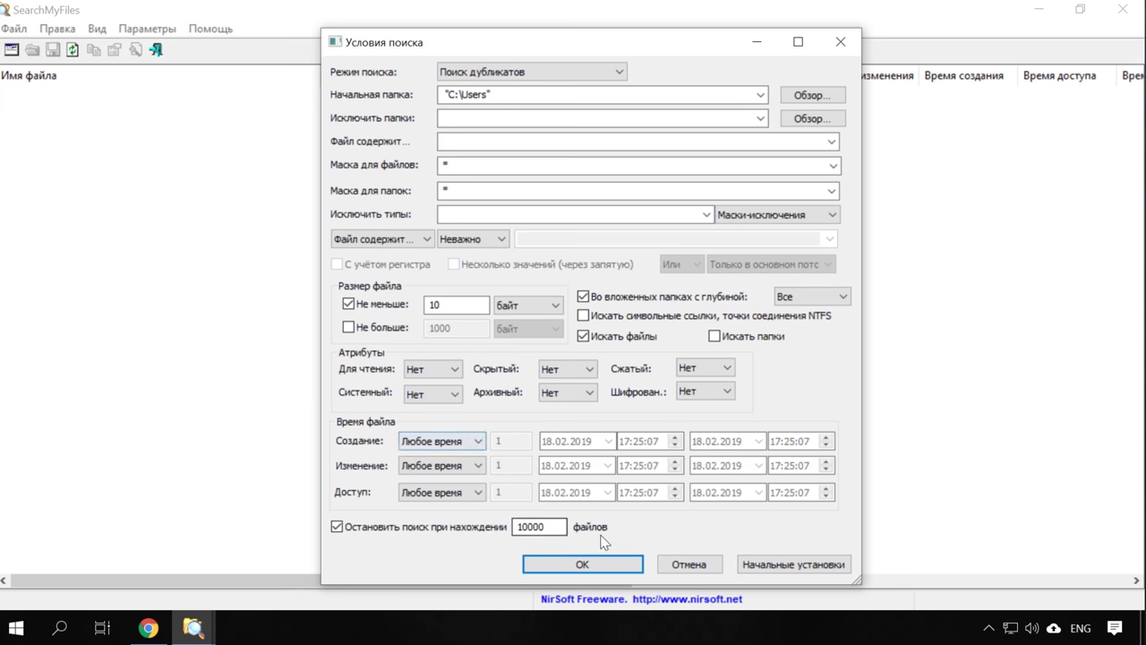
pyautogui.click(592, 566)
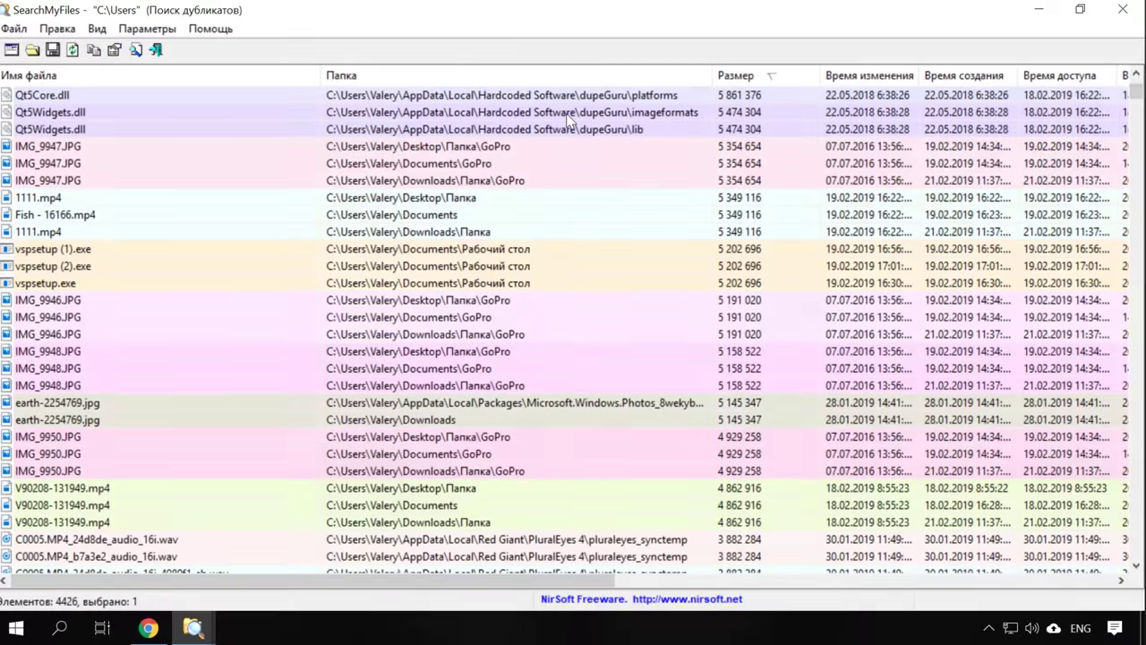
# Examine the colour-coded groups of duplicate files in the search results, such as 1111.mp4, IMG_9946.JPG and earth-2254769.jpg.
pyautogui.scroll(-1, 567, 119)
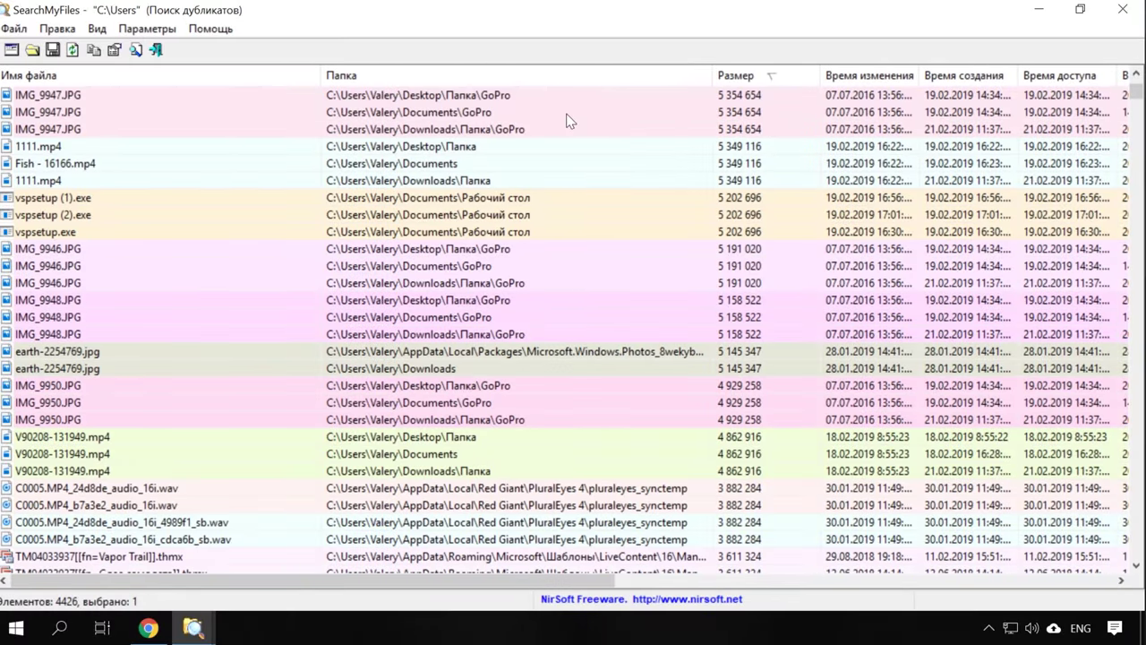
pyautogui.click(72, 95)
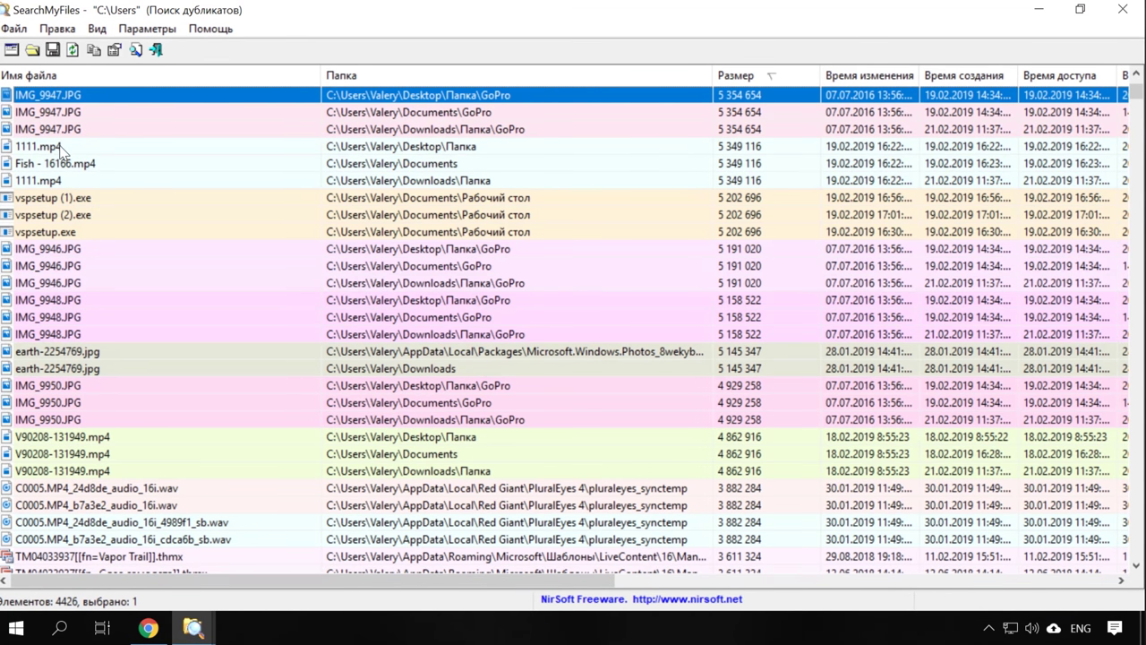
pyautogui.click(59, 146)
pyautogui.click(71, 263)
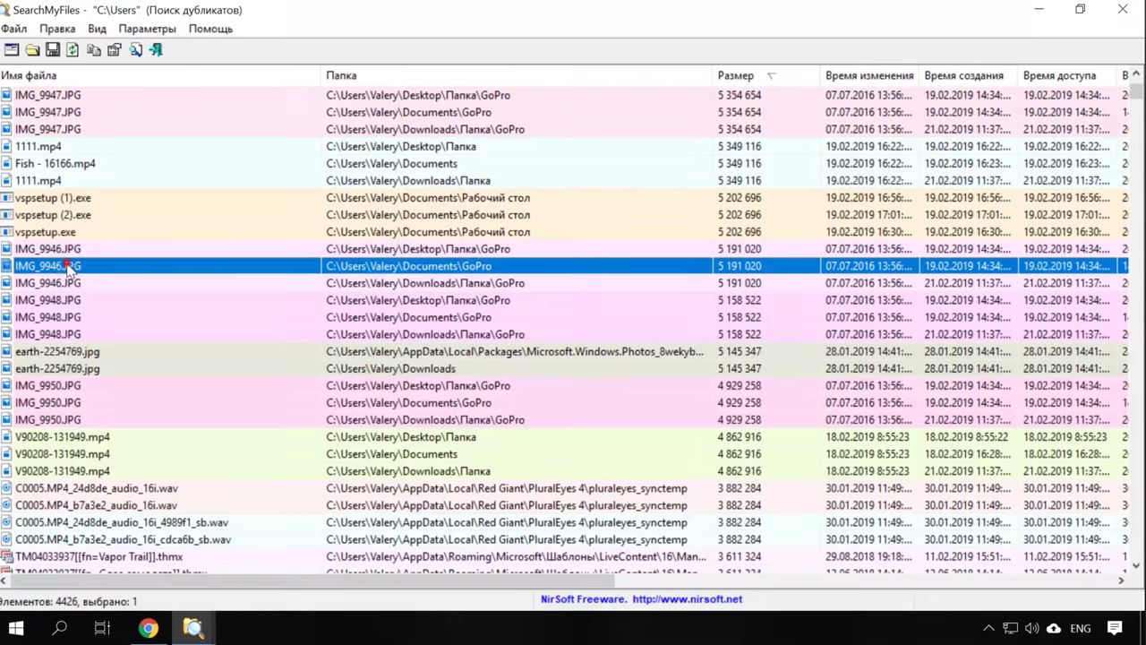
pyautogui.click(75, 369)
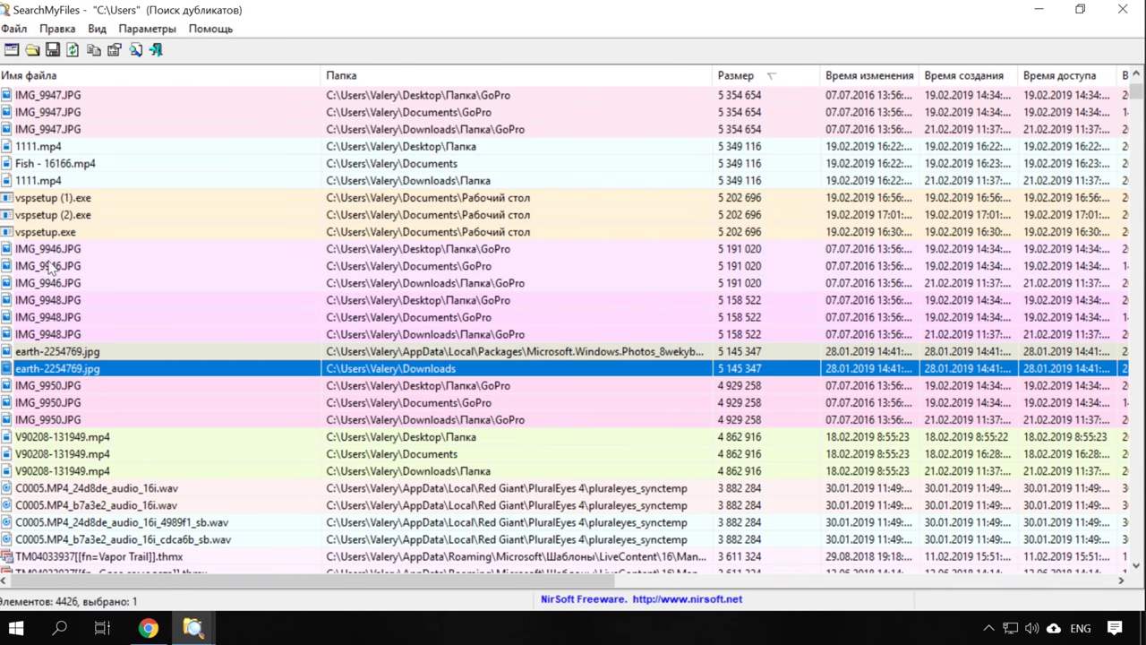
# View the IMG_9947.JPG copy from the Downloads\Папка\GoPro folder and close the photo viewer.
pyautogui.click(57, 129)
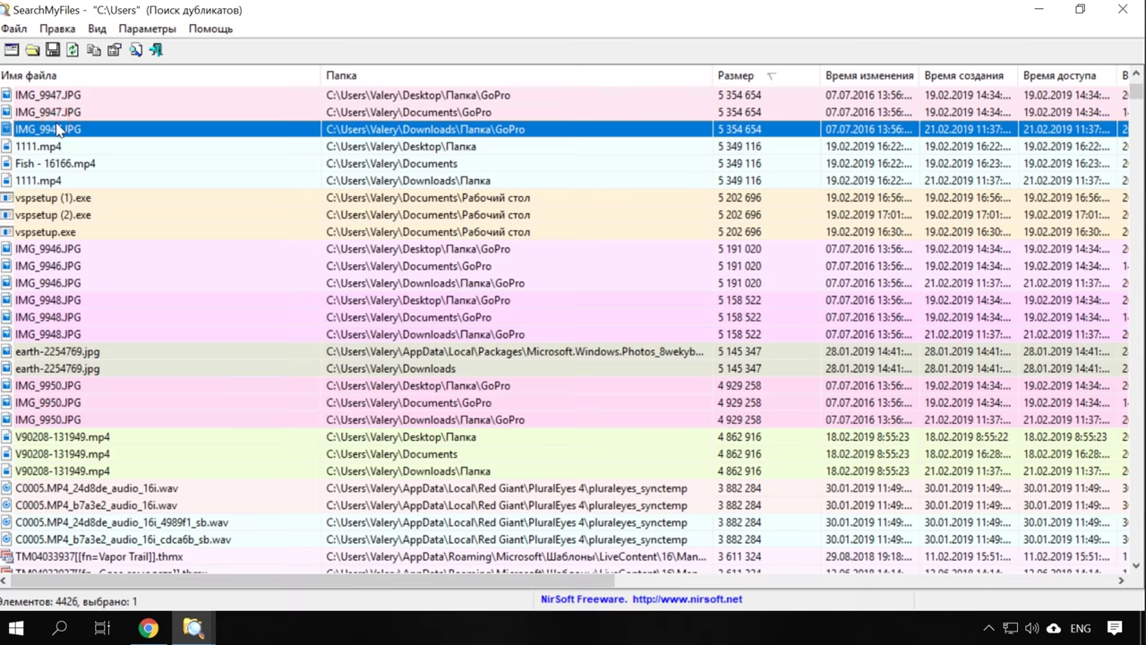
pyautogui.doubleClick(56, 129)
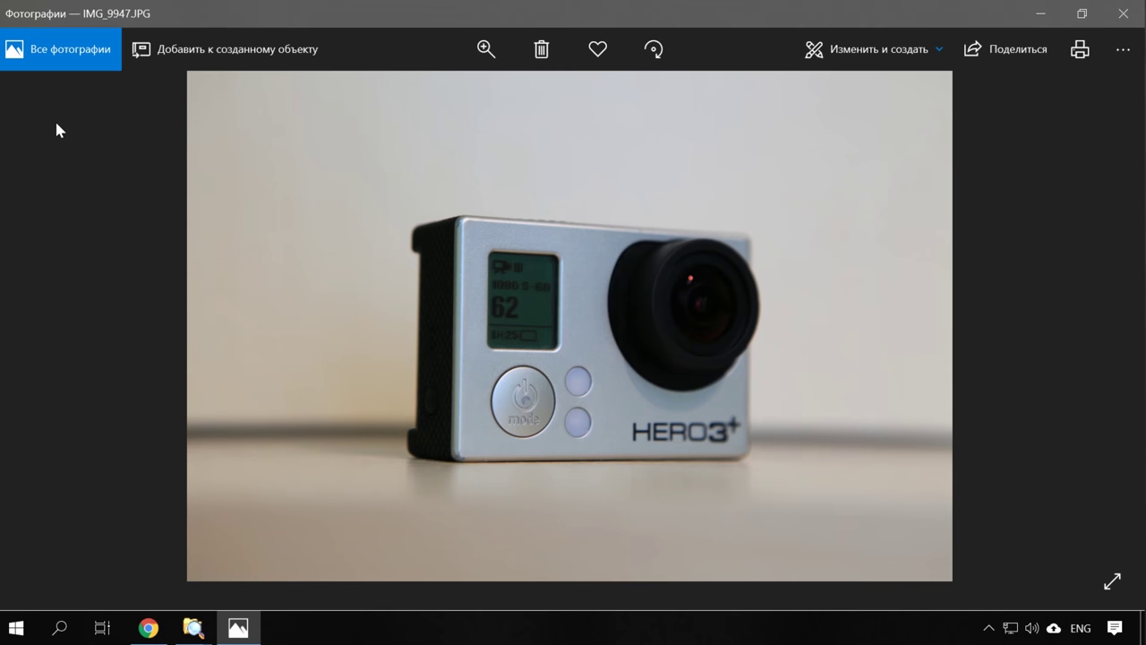
pyautogui.click(1123, 14)
pyautogui.moveTo(578, 581); pyautogui.dragTo(403, 624)
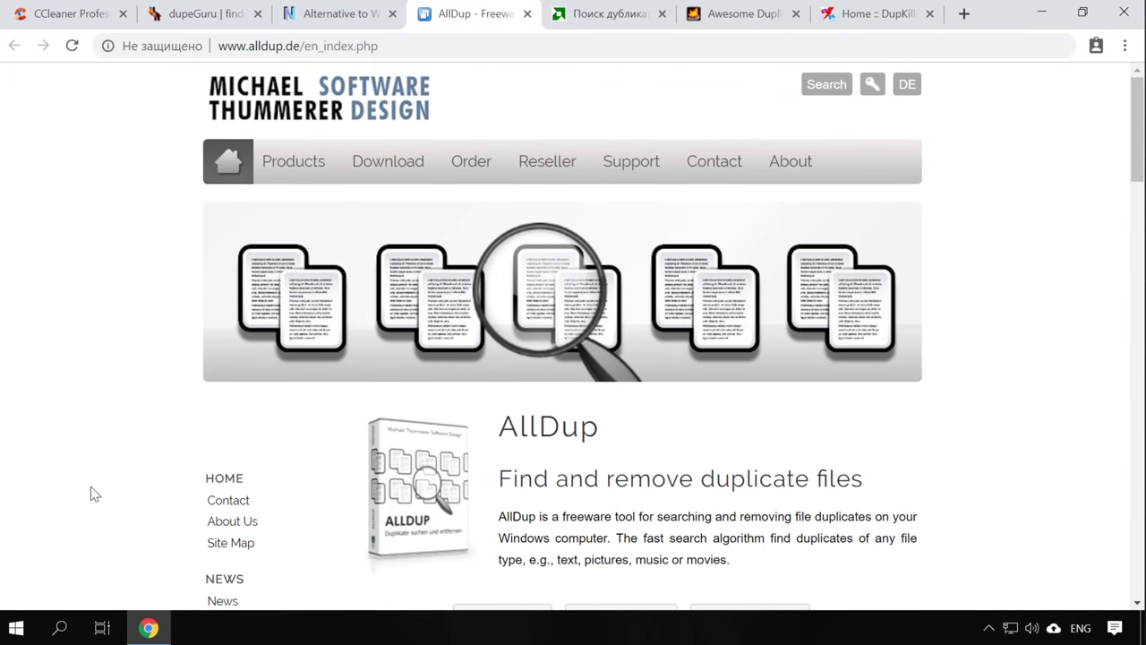
# Open the AllDup download page on the developer's site in the browser and locate the portable edition section.
pyautogui.scroll(-4, 94, 495)
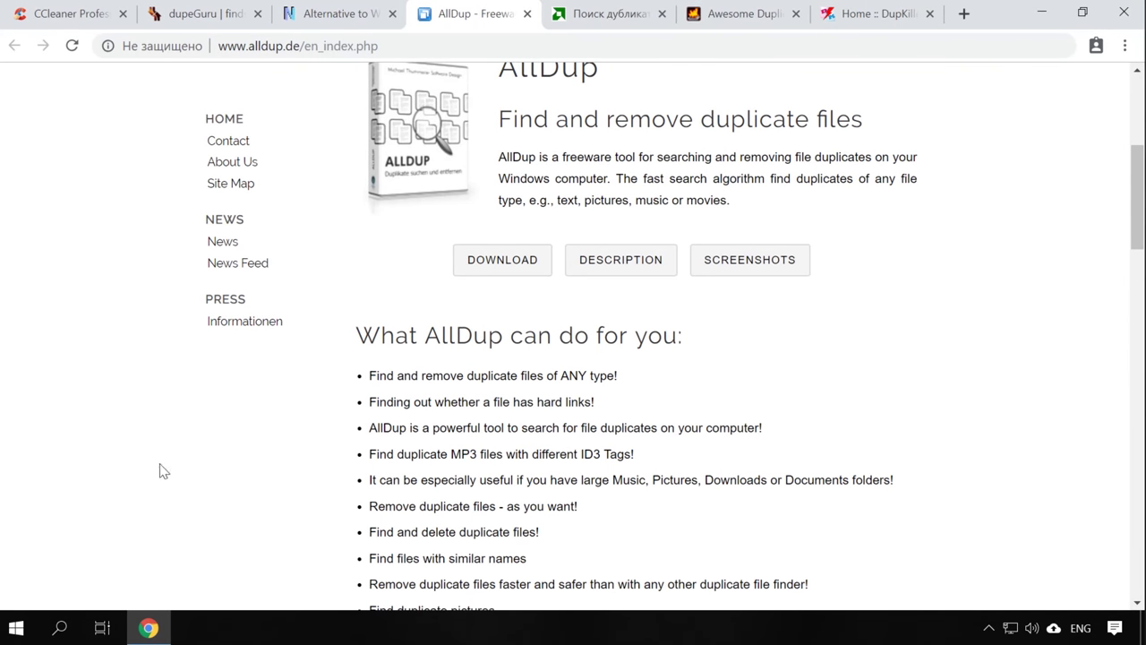
pyautogui.click(498, 265)
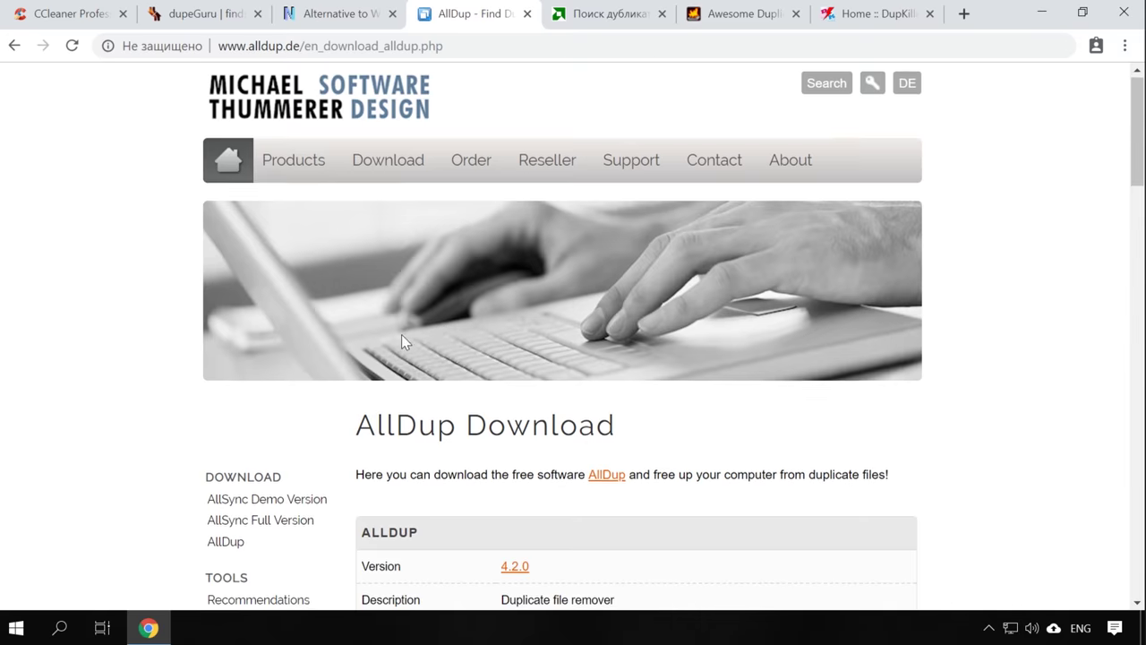
pyautogui.scroll(-3, 399, 336)
pyautogui.scroll(-5, 476, 335)
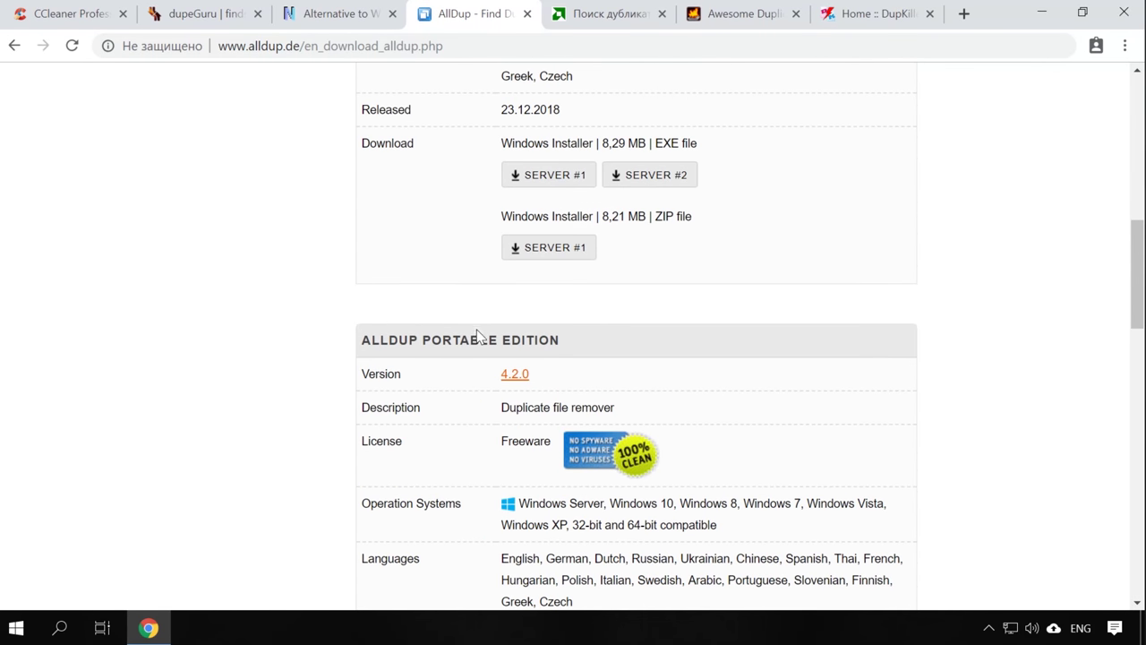
pyautogui.moveTo(600, 342); pyautogui.dragTo(348, 341)
pyautogui.click(295, 335)
# Minimise the browser and launch AllDup from the desktop.
pyautogui.click(1041, 14)
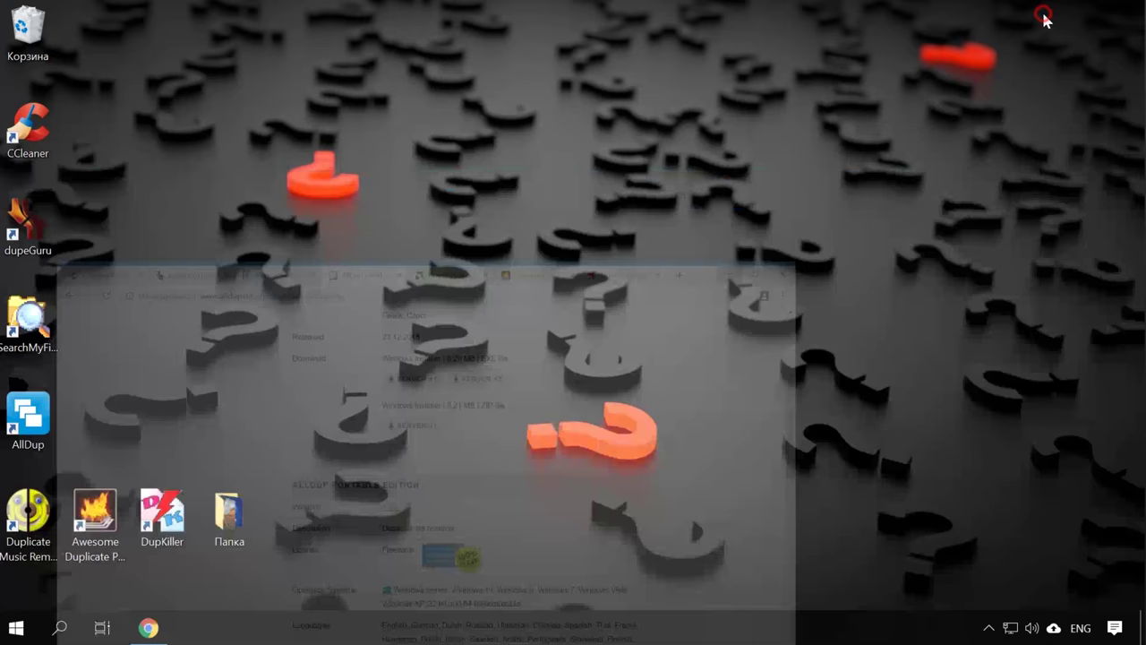
pyautogui.doubleClick(27, 421)
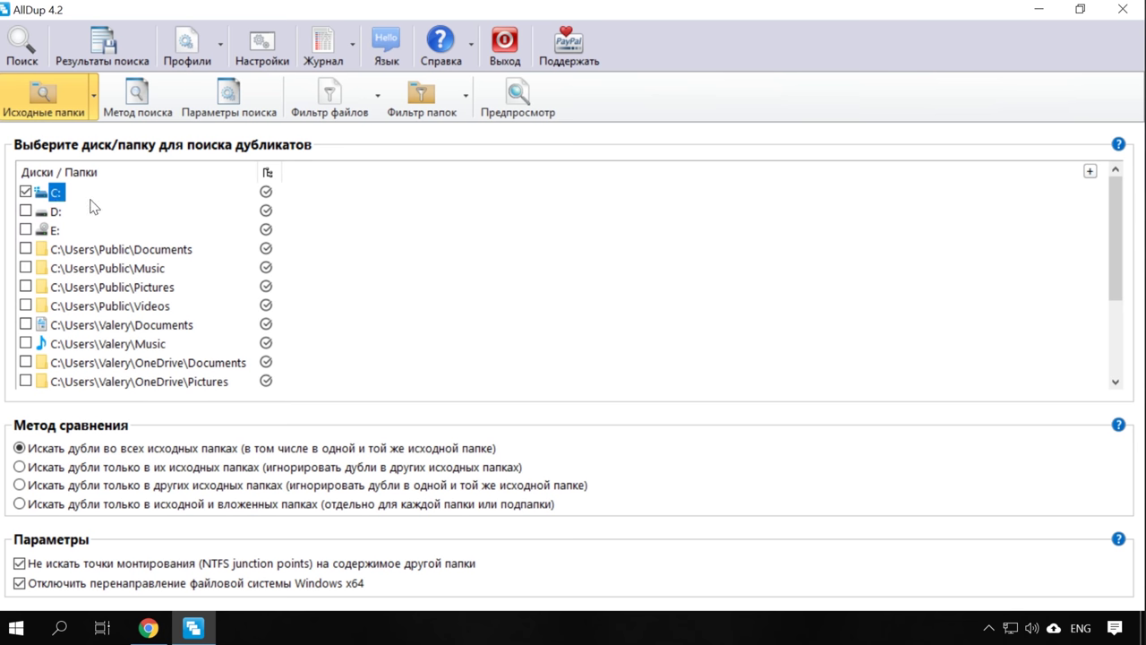
# Examine the search method criteria, such as name, extension, size and content, and the general search options.
pyautogui.click(152, 106)
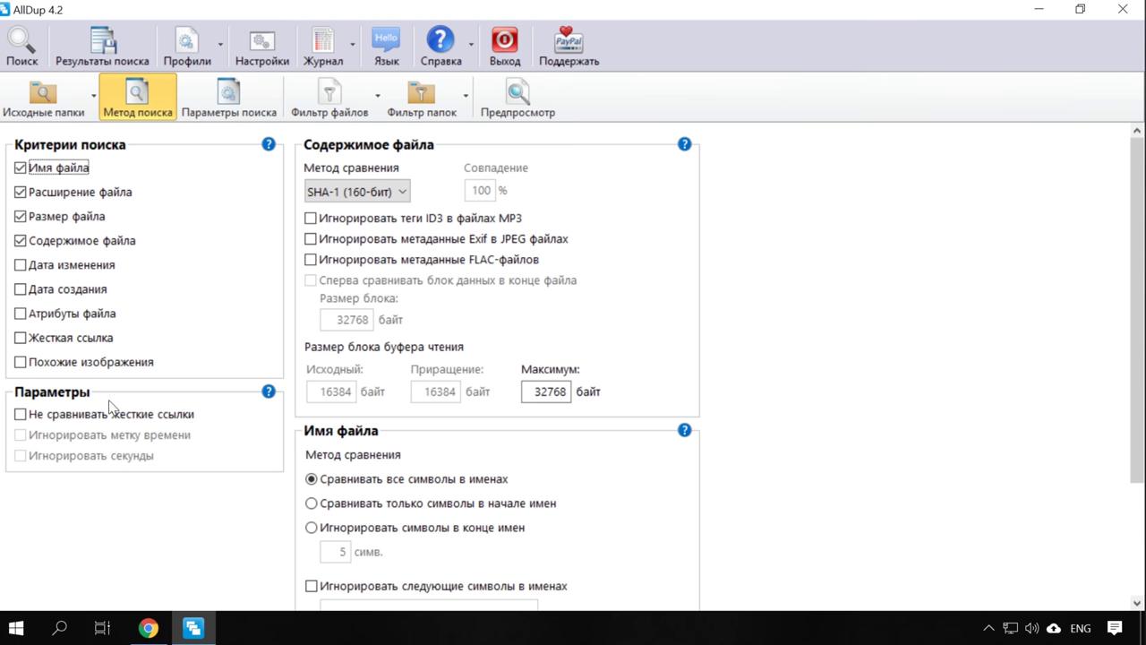
pyautogui.click(237, 94)
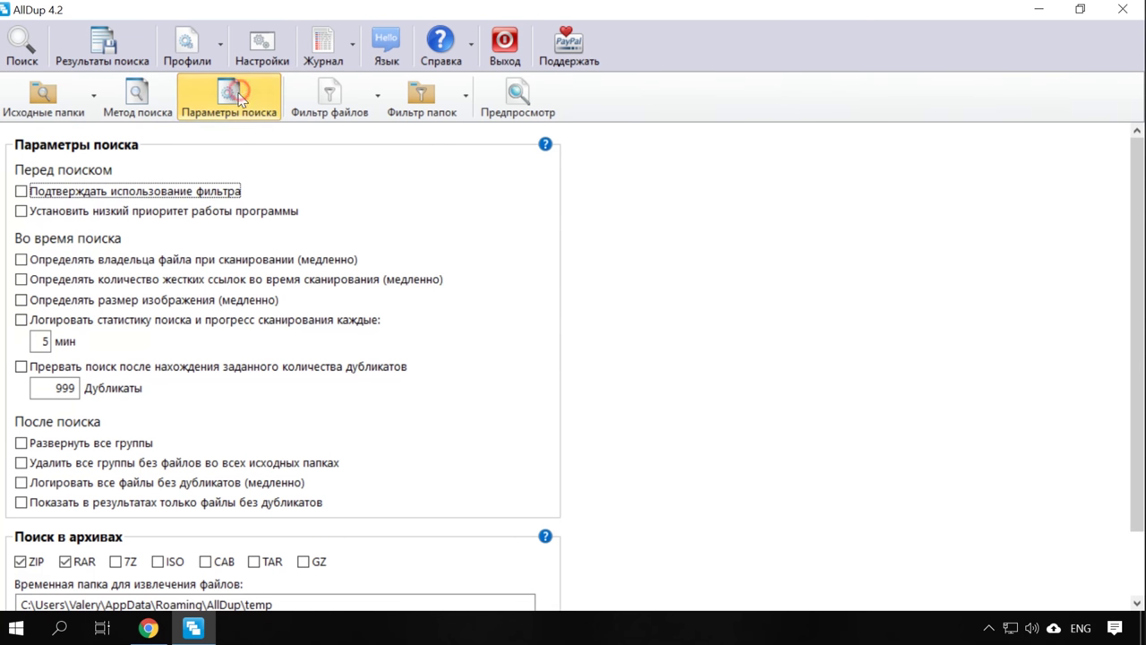
# Turn the ZIP and RAR archive search options off and back on.
pyautogui.scroll(-2, 142, 447)
pyautogui.click(20, 506)
pyautogui.click(65, 506)
pyautogui.click(19, 505)
pyautogui.click(65, 506)
# Review the file filter, the folder filter and the file types available for preview.
pyautogui.click(320, 91)
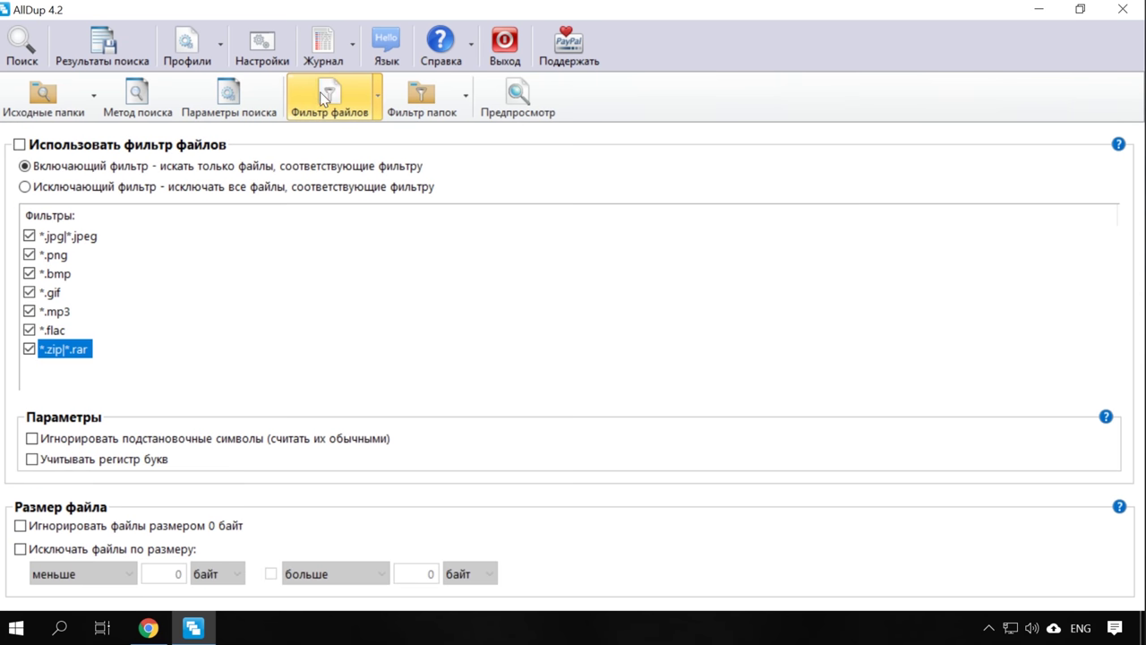
pyautogui.click(421, 100)
pyautogui.click(519, 109)
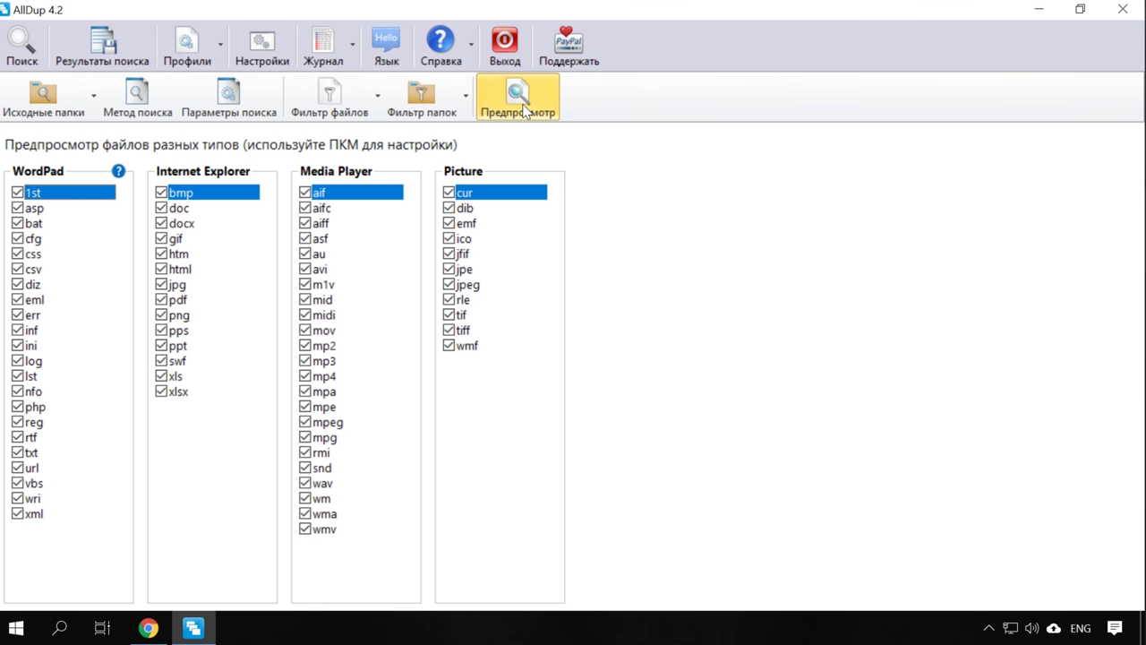
# Run the duplicate search on drive C: and sort the found groups by size, largest first.
pyautogui.click(31, 45)
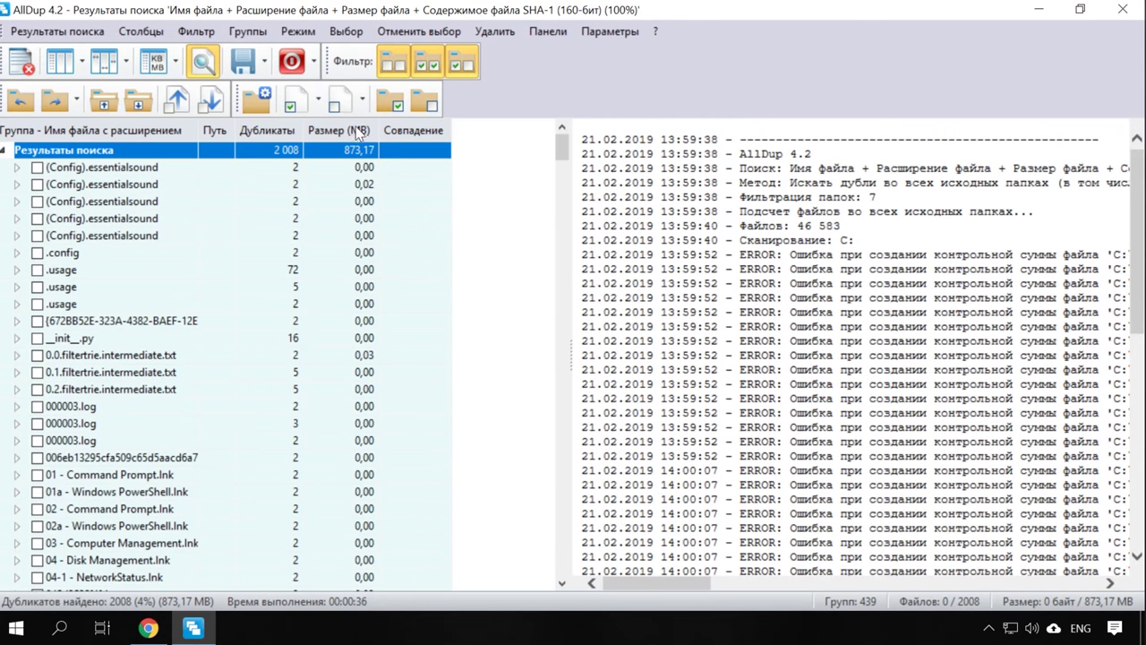
pyautogui.click(358, 130)
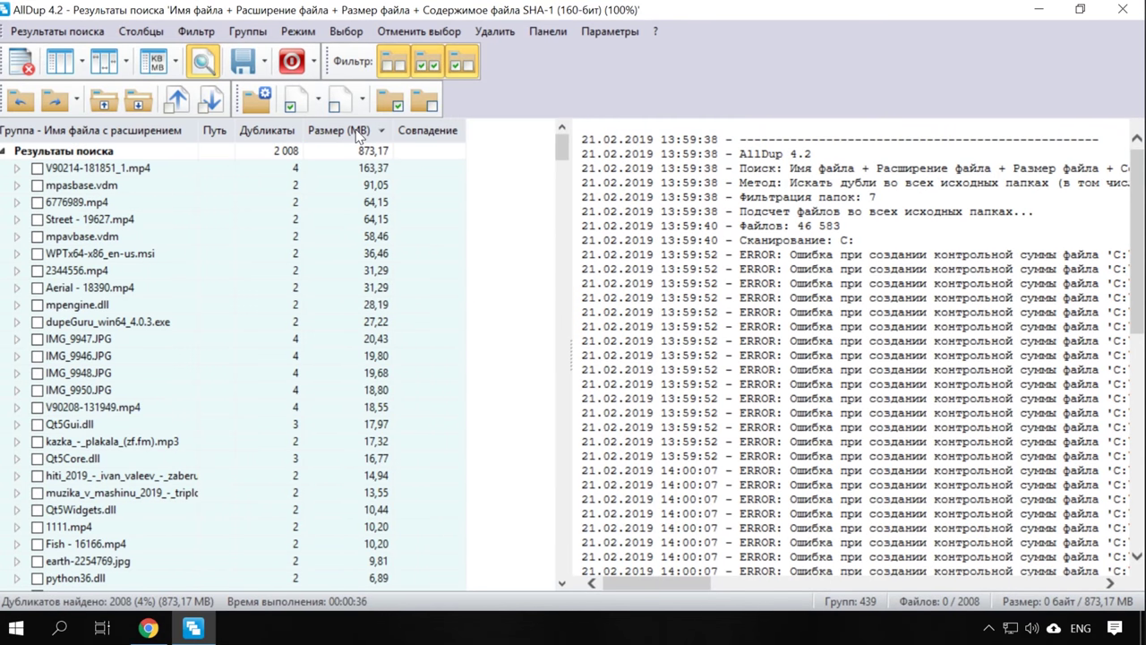
# Preview the IMG_9947.JPG duplicates and mark the whole IMG_9950.JPG group.
pyautogui.click(96, 344)
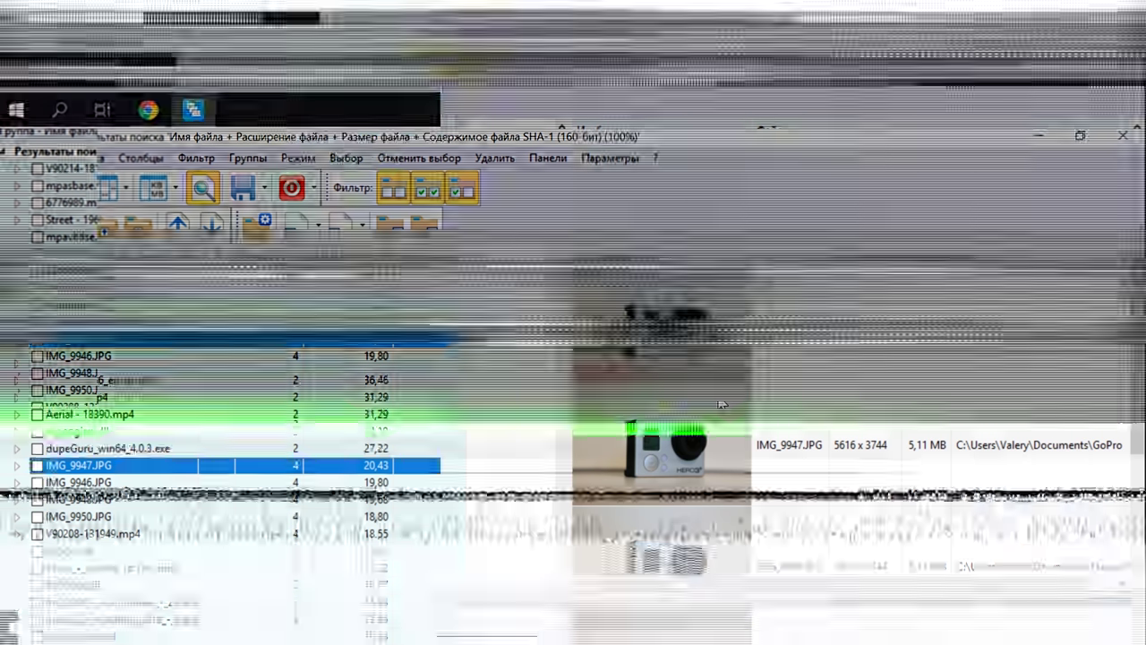
pyautogui.rightClick(65, 391)
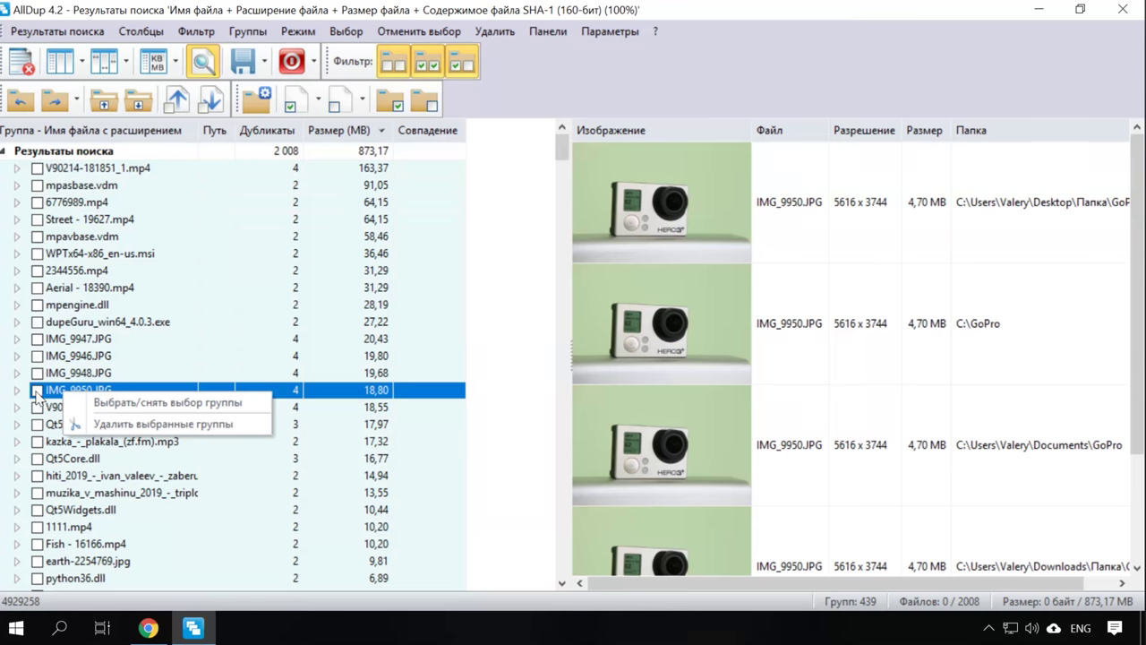
pyautogui.click(36, 393)
pyautogui.rightClick(61, 395)
# Expand the IMG_9950.JPG group and open the available file actions for its copy in Desktop\Папка\GoPro.
pyautogui.click(20, 393)
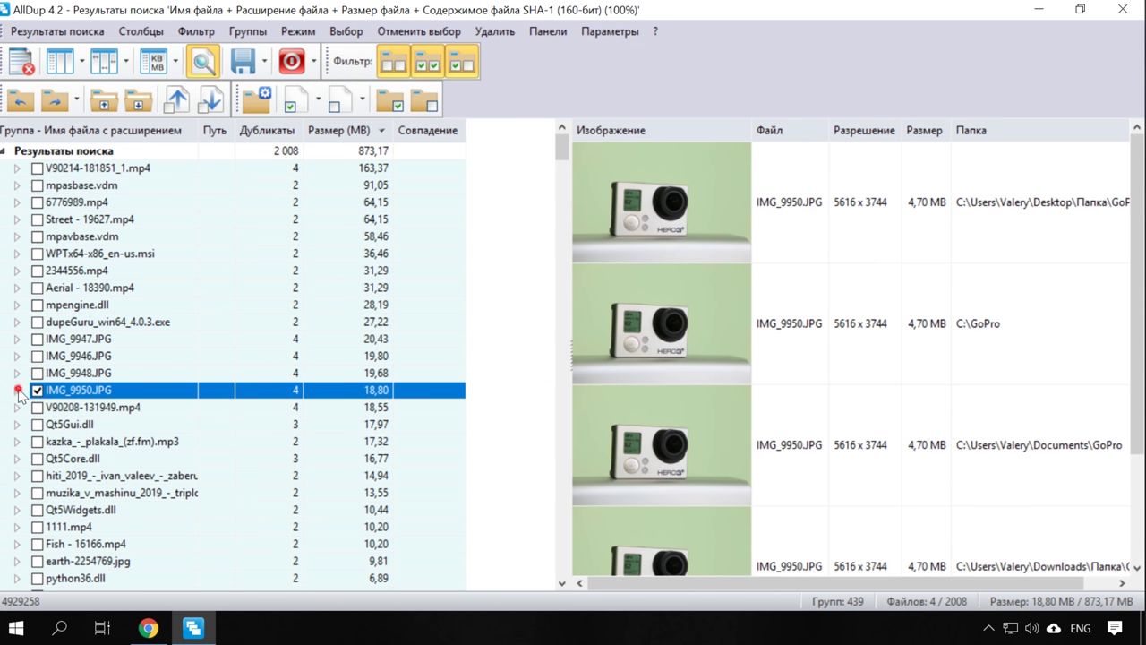
pyautogui.click(19, 392)
pyautogui.rightClick(97, 410)
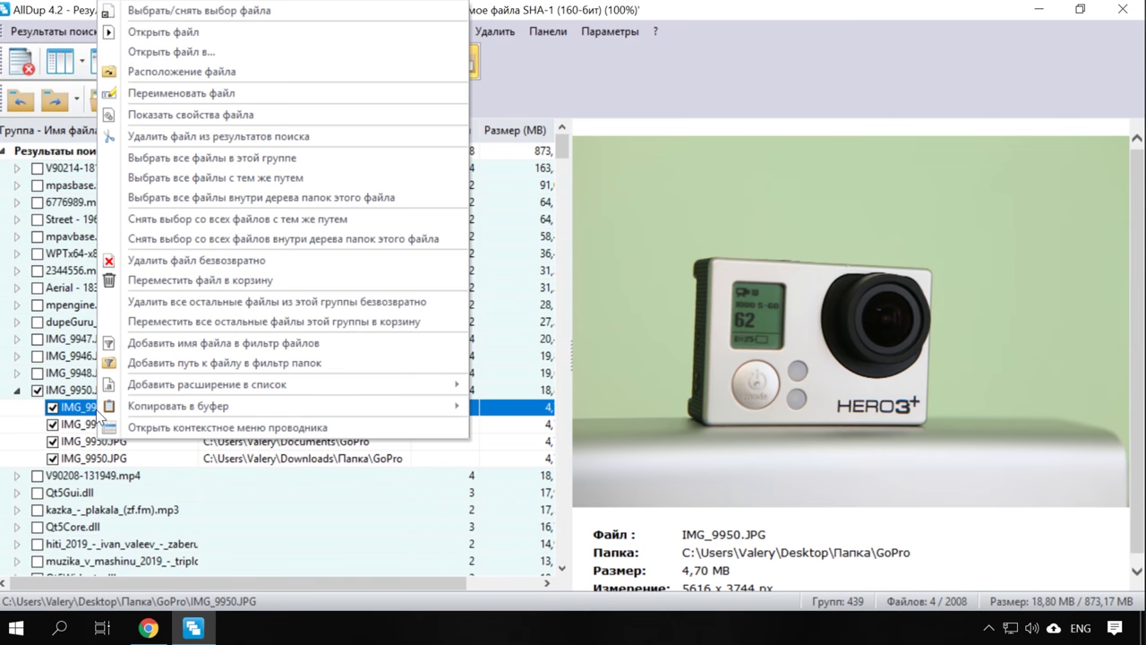